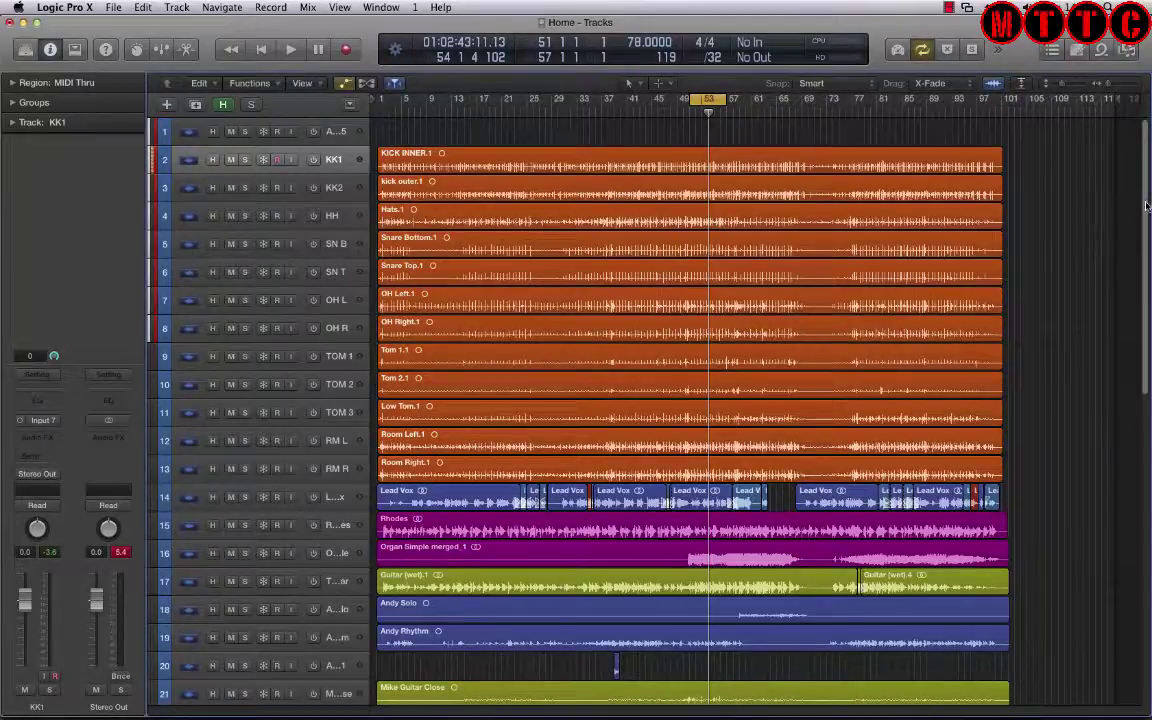
# Select tracks 24 through 43 and move them up directly under Lead Vox.
pyautogui.scroll(-10, 1147, 205)
pyautogui.moveTo(1147, 327); pyautogui.dragTo(1137, 482)
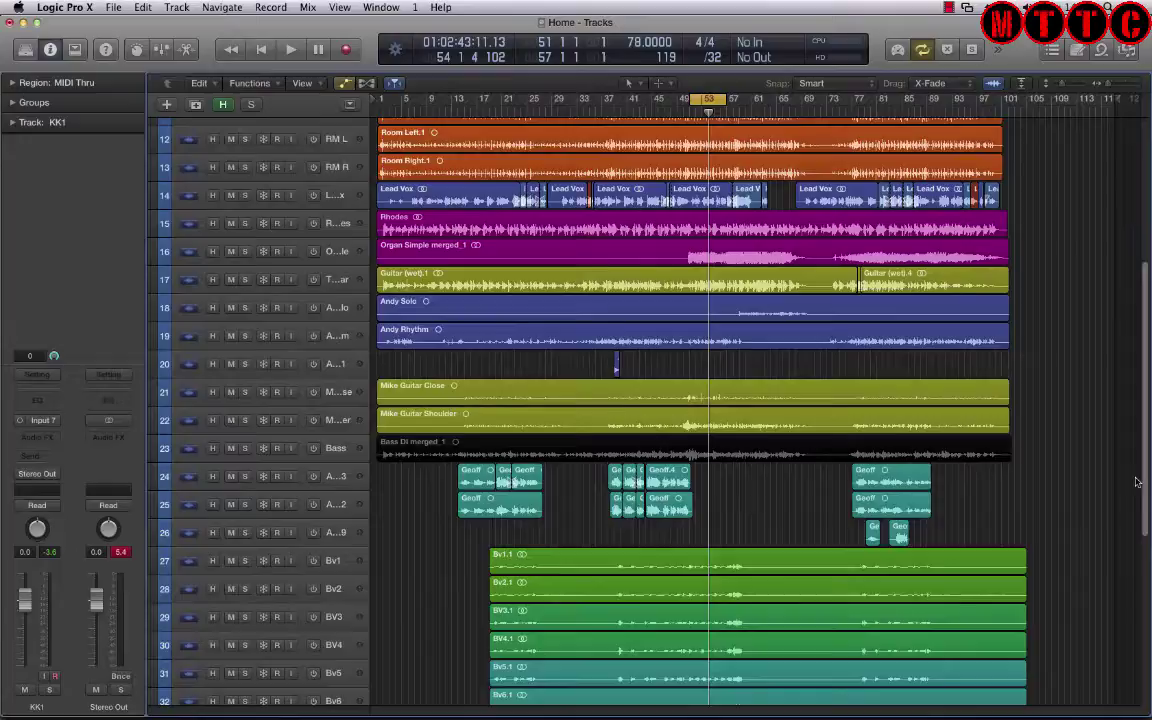
pyautogui.scroll(-2, 813, 326)
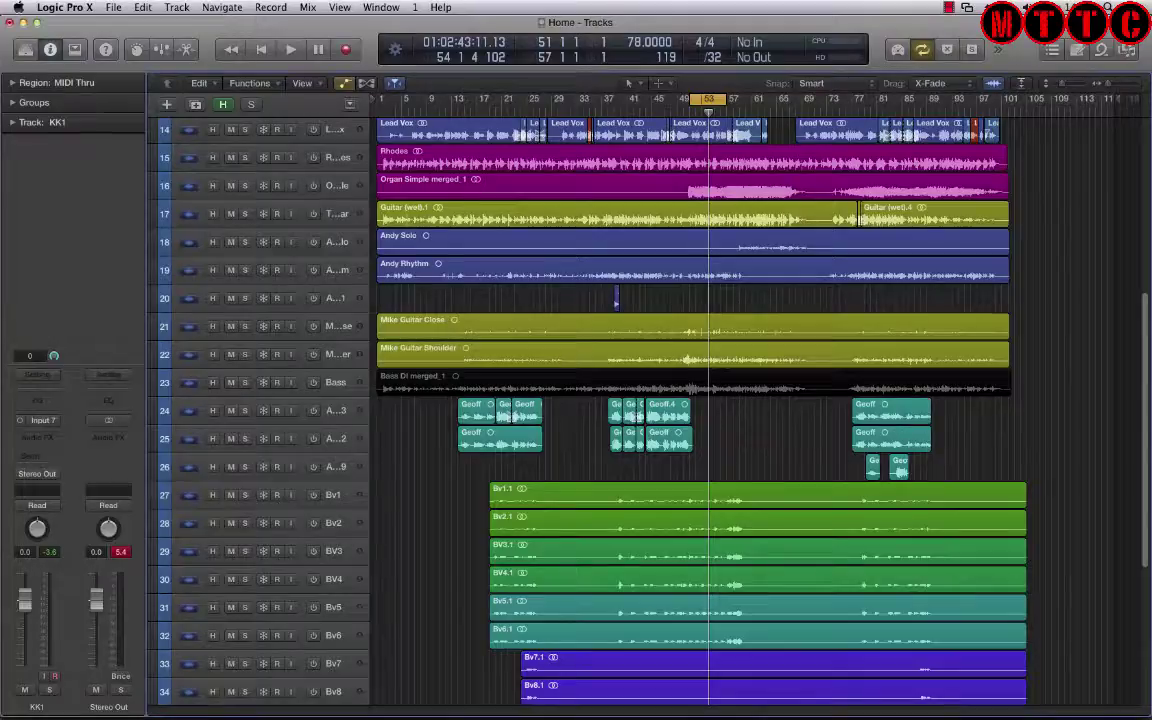
pyautogui.moveTo(1147, 413); pyautogui.dragTo(1135, 578)
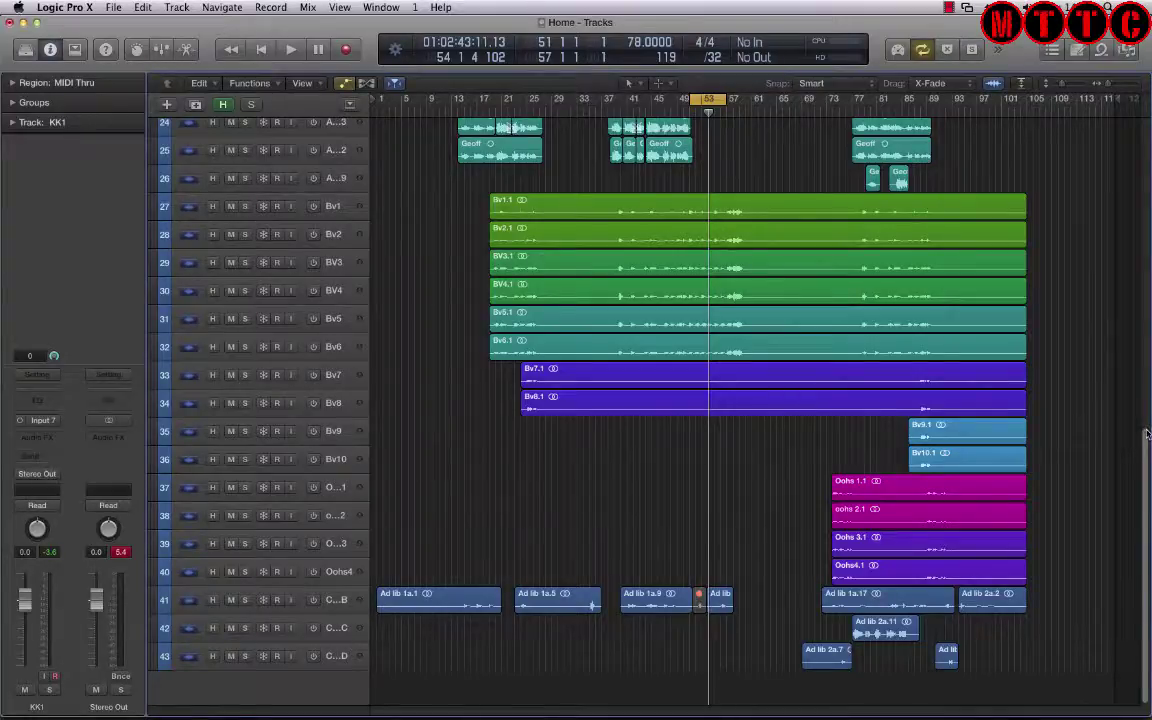
pyautogui.moveTo(1138, 416); pyautogui.dragTo(1148, 132)
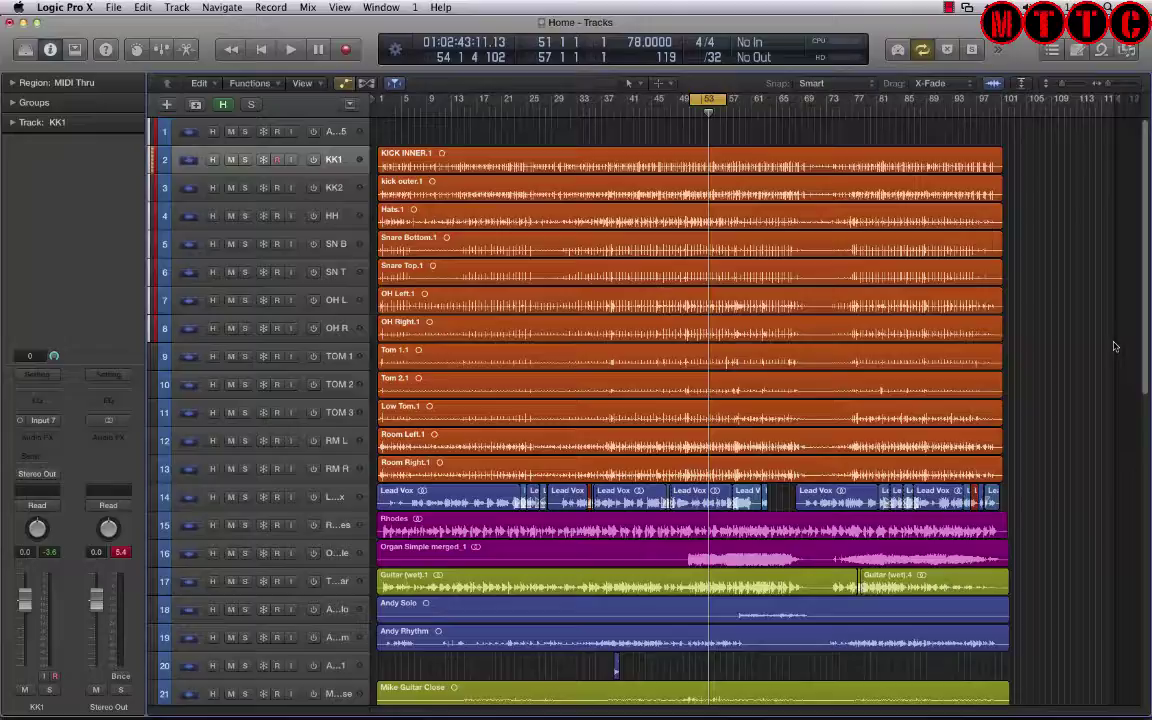
pyautogui.scroll(-1, 1148, 337)
pyautogui.scroll(-4, 1148, 337)
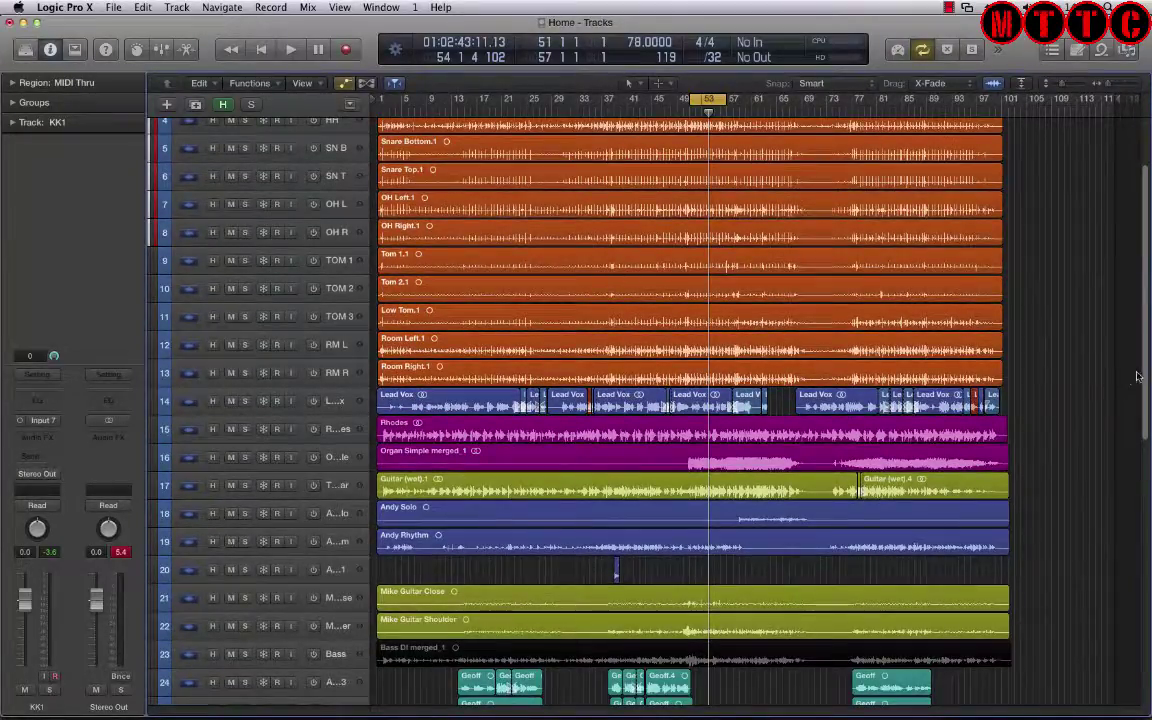
pyautogui.scroll(-15, 1147, 375)
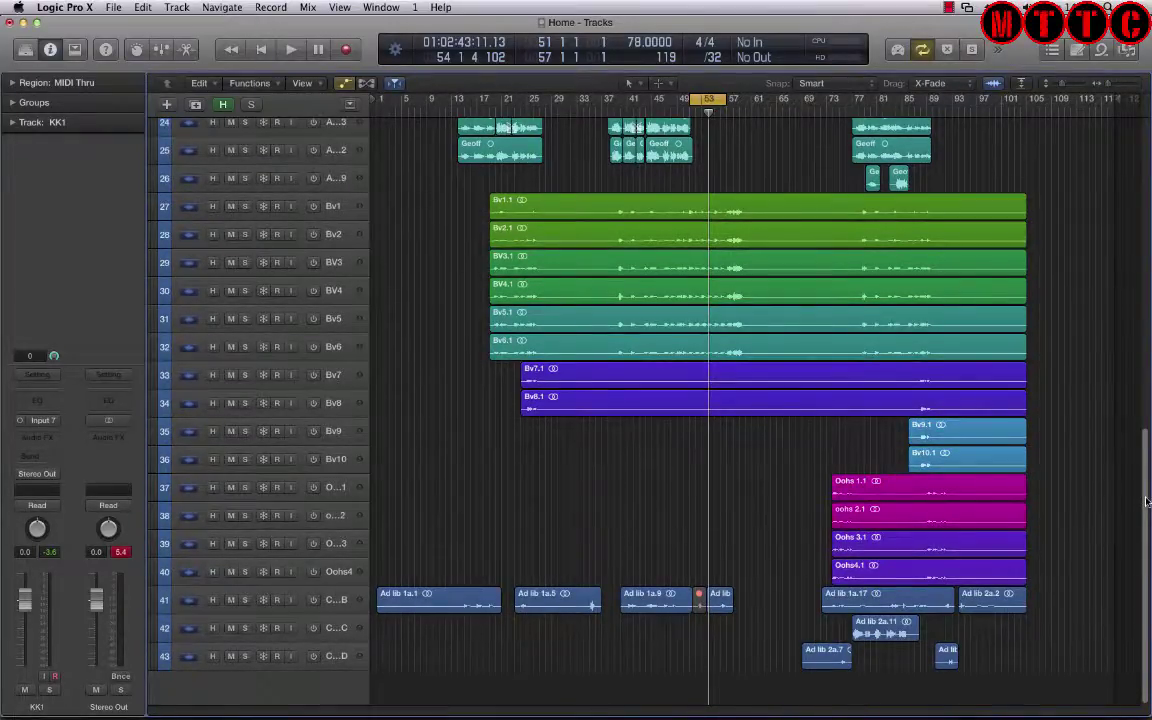
pyautogui.moveTo(1147, 502); pyautogui.dragTo(1140, 444)
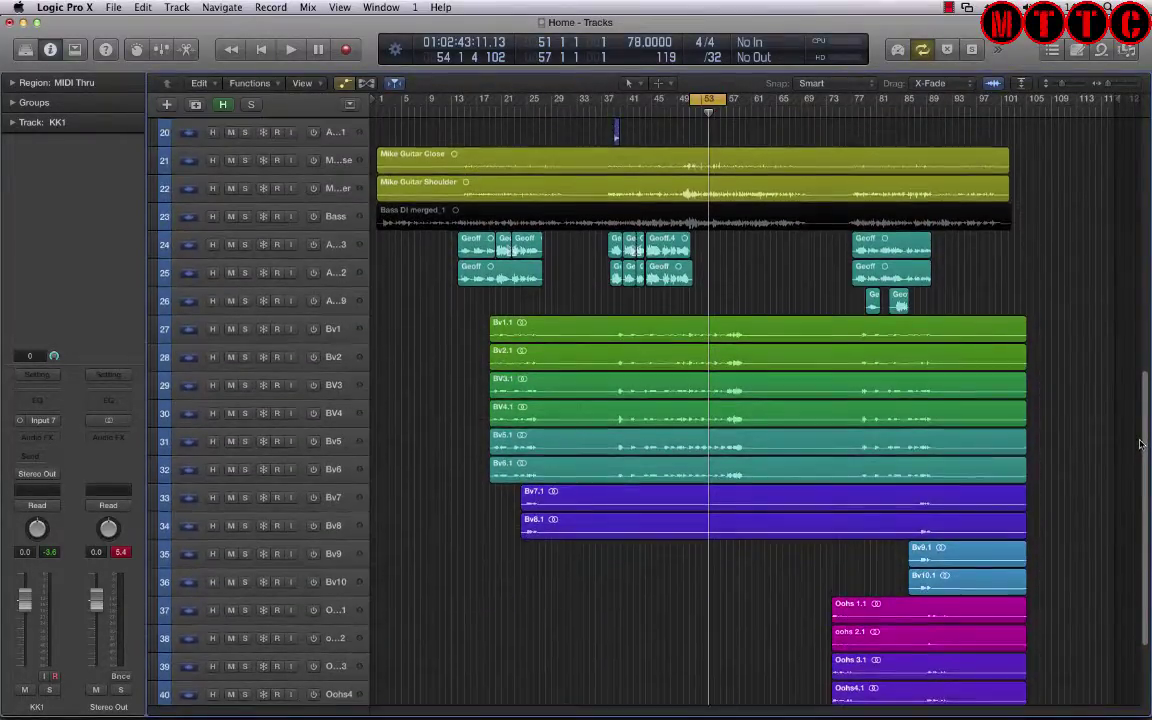
pyautogui.scroll(1, 627, 387)
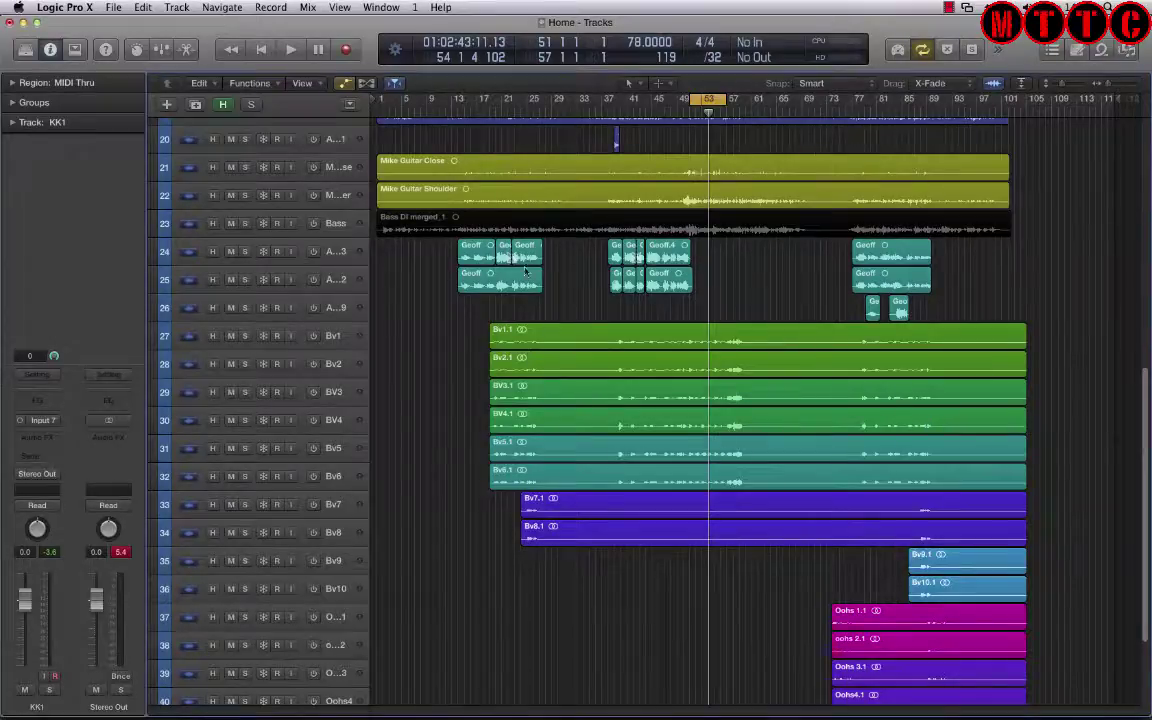
pyautogui.click(666, 252)
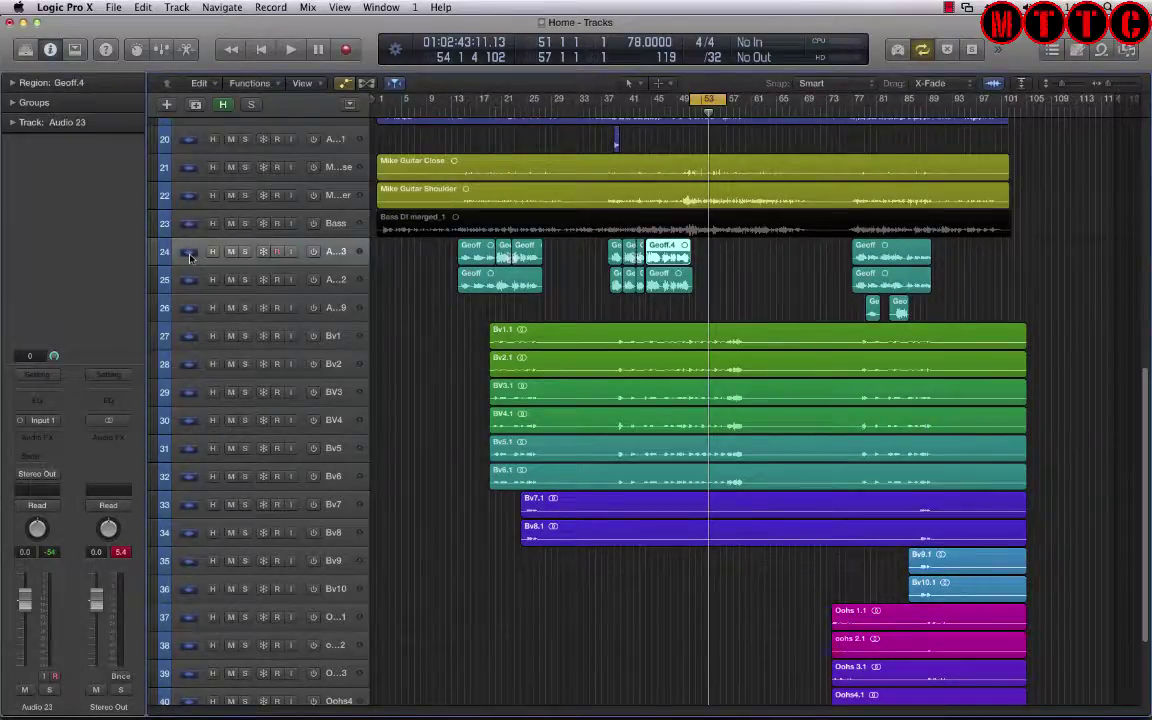
pyautogui.moveTo(1145, 391); pyautogui.dragTo(1143, 470)
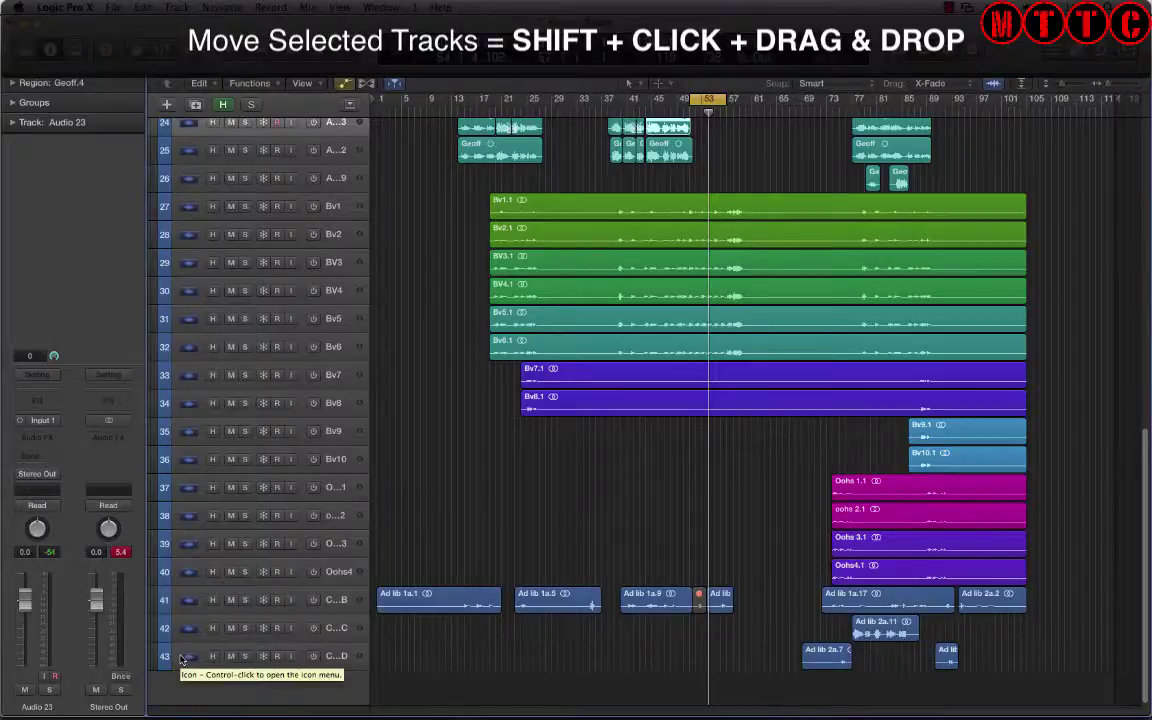
pyautogui.keyDown('shift'); pyautogui.click(181, 658); pyautogui.keyUp('shift')
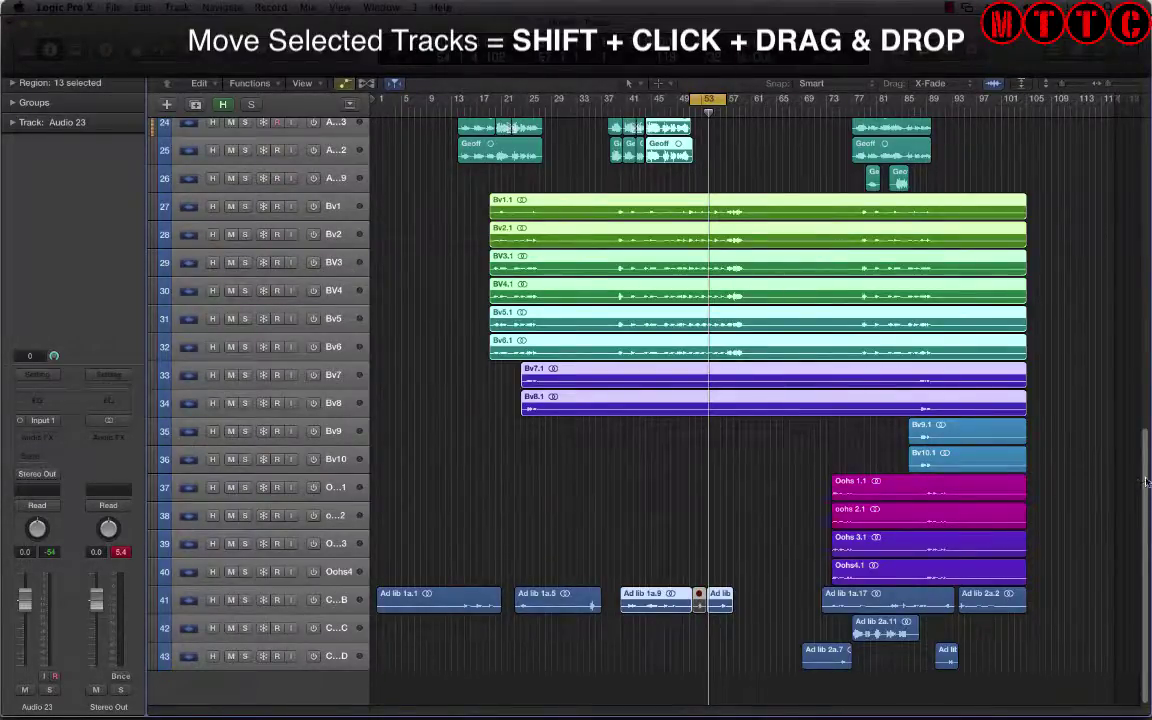
pyautogui.moveTo(1147, 483); pyautogui.dragTo(1138, 263)
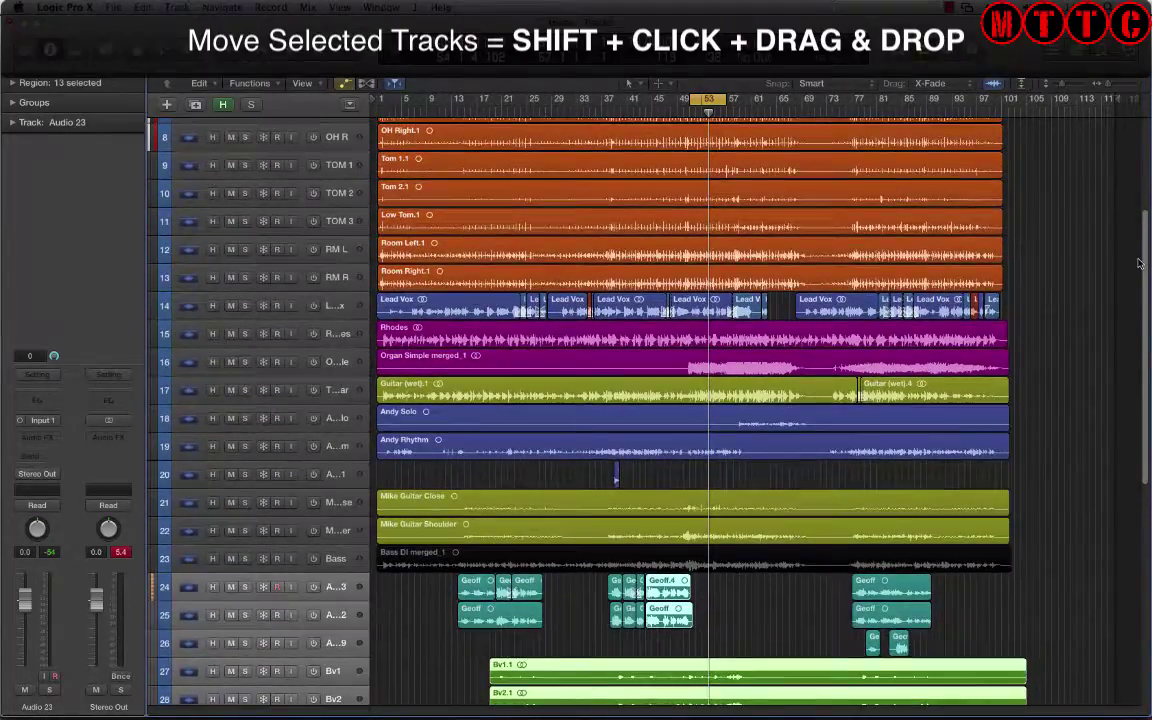
pyautogui.moveTo(153, 622); pyautogui.dragTo(181, 338)
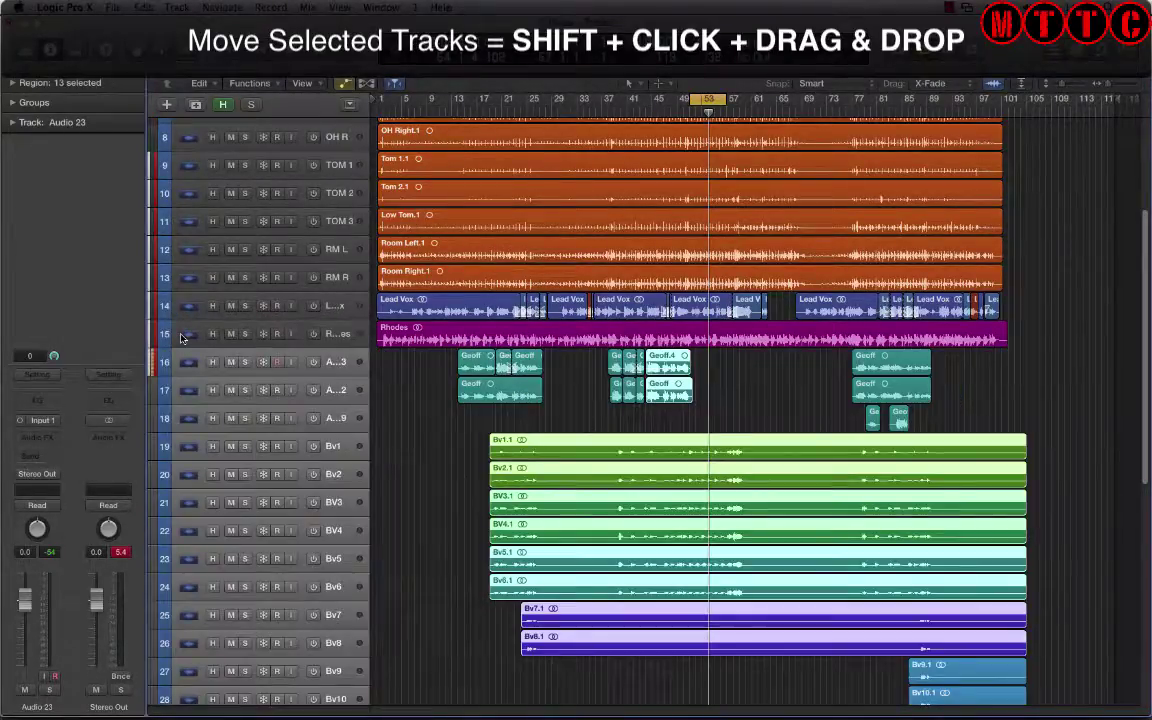
# Move the Rhodes track below the vocals, then briefly check the Mixer.
pyautogui.click(165, 336)
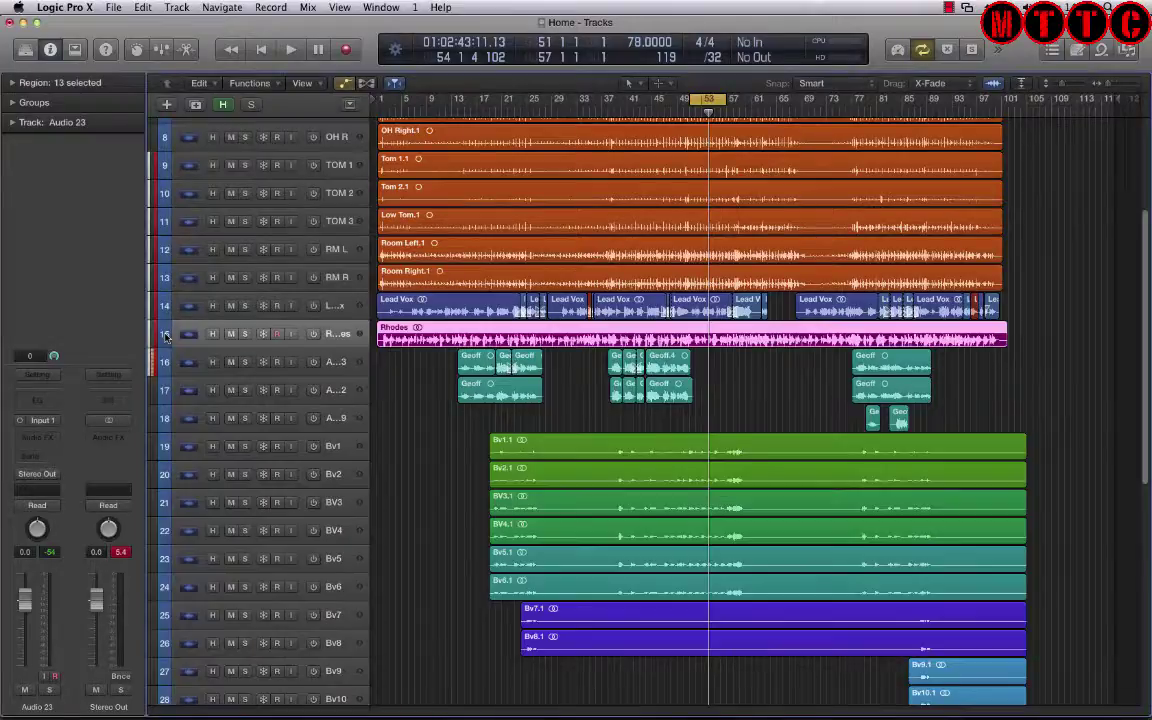
pyautogui.moveTo(165, 336); pyautogui.dragTo(207, 667)
pyautogui.scroll(-5, 1145, 470)
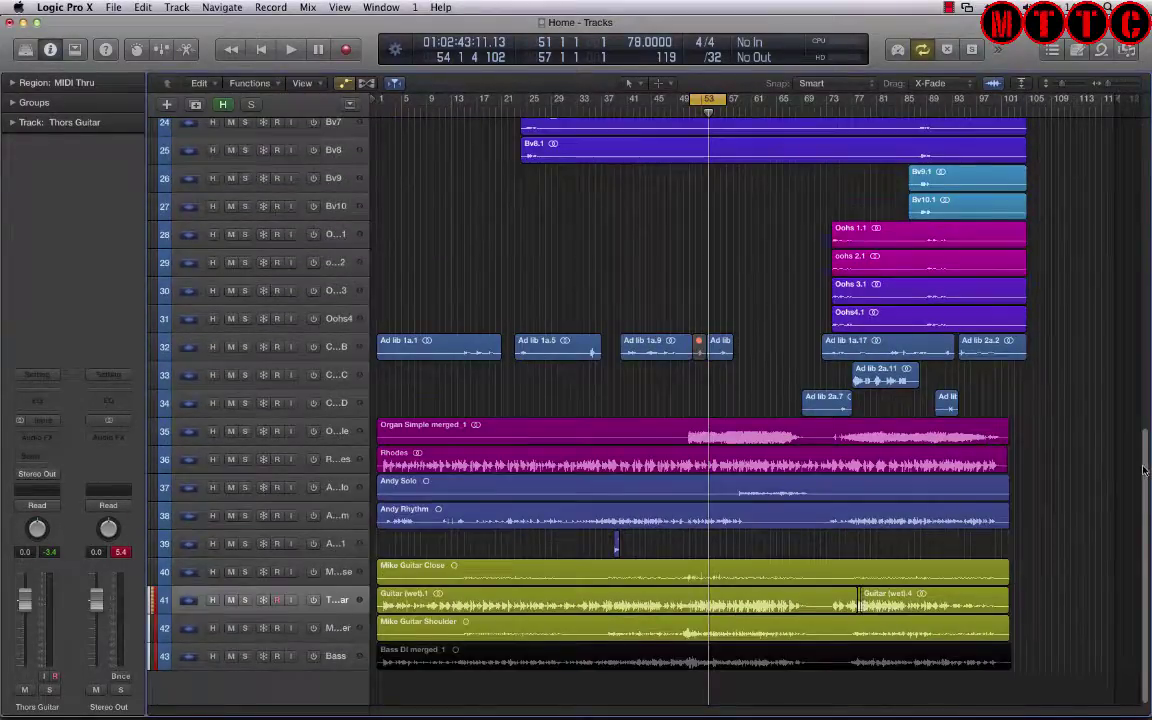
pyautogui.scroll(10, 1145, 470)
pyautogui.press('x')
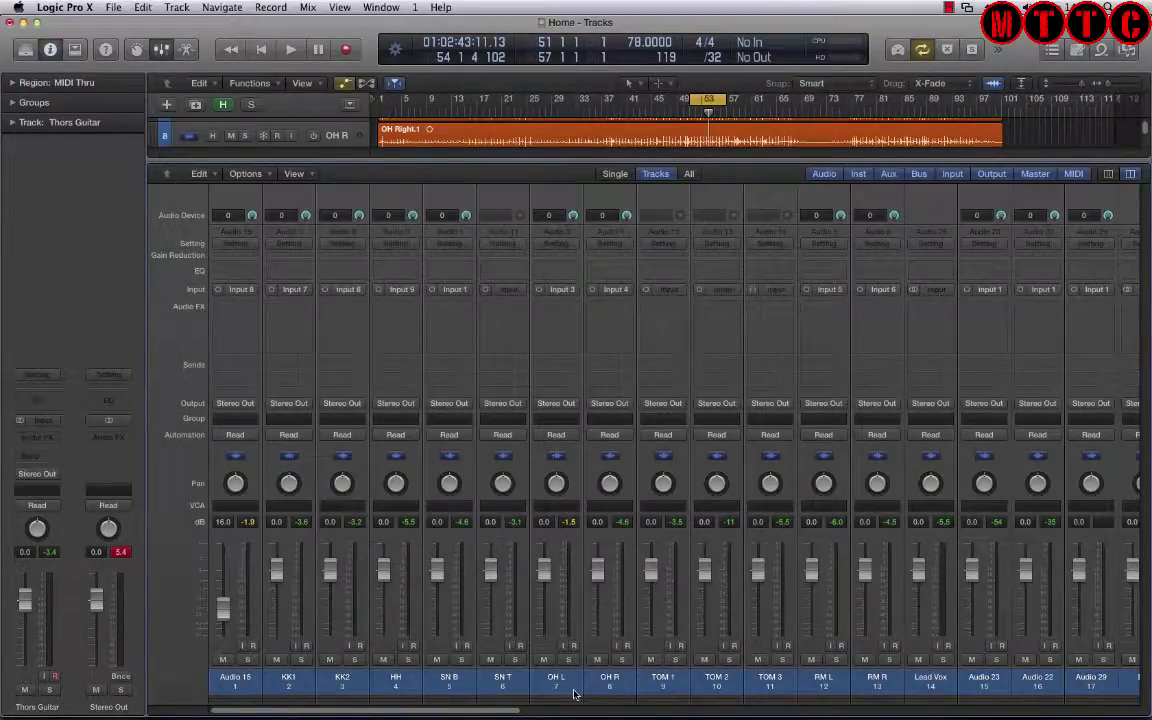
pyautogui.press('x')
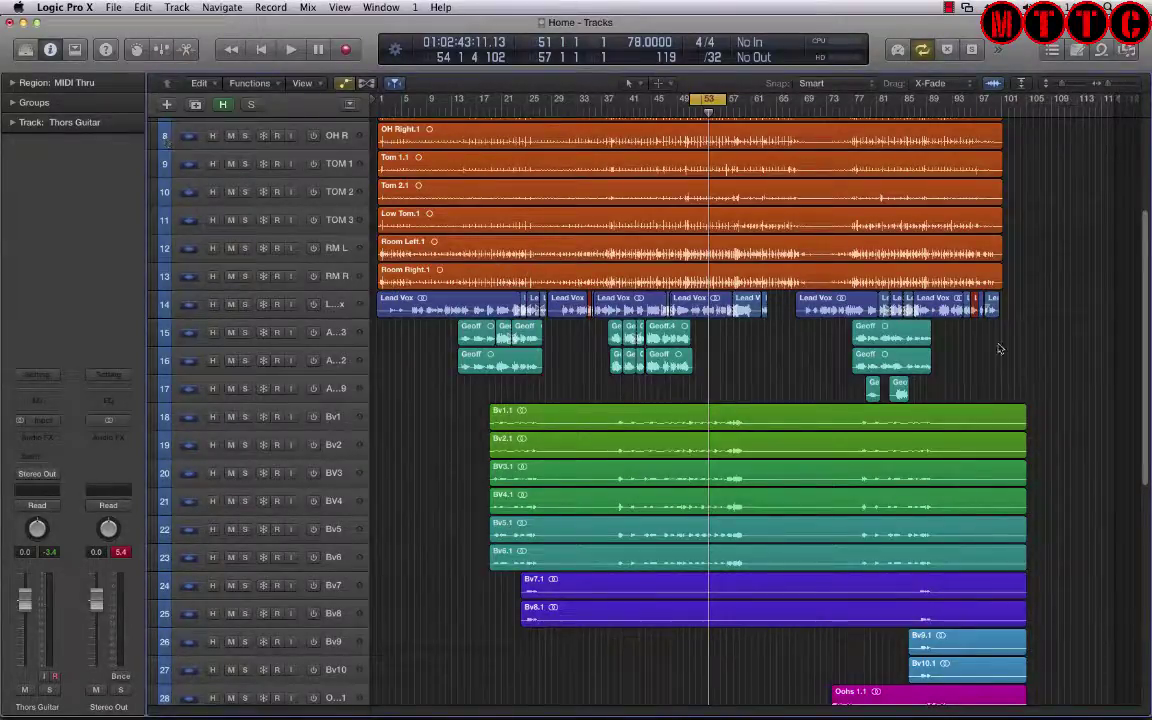
pyautogui.scroll(5, 1134, 147)
# Give drum tracks KK1 through RM R a red-orange track colour and check them in the Mixer.
pyautogui.click(172, 159)
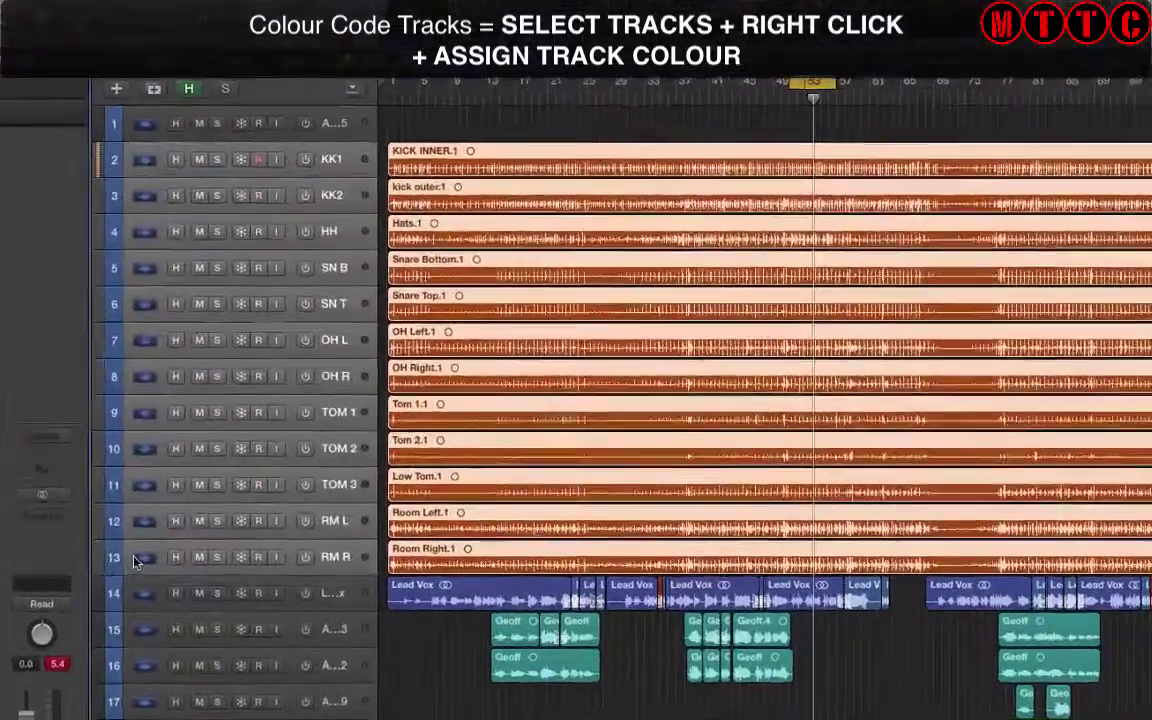
pyautogui.keyDown('shift'); pyautogui.click(197, 468); pyautogui.keyUp('shift')
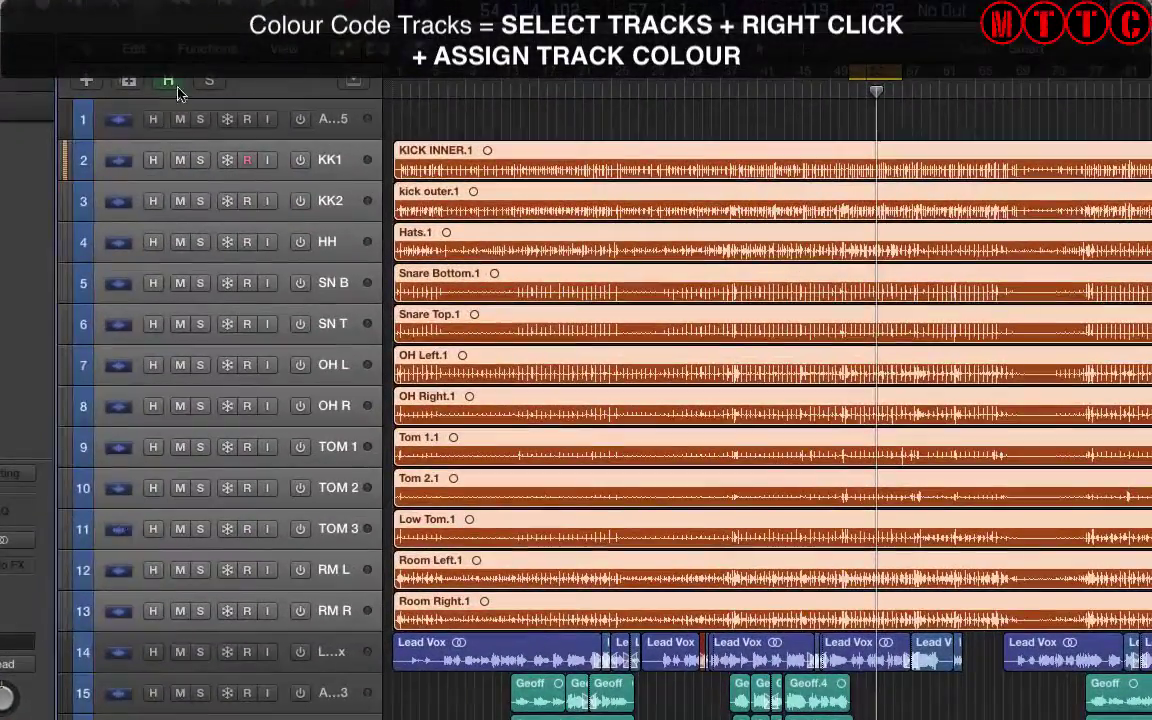
pyautogui.rightClick(70, 166)
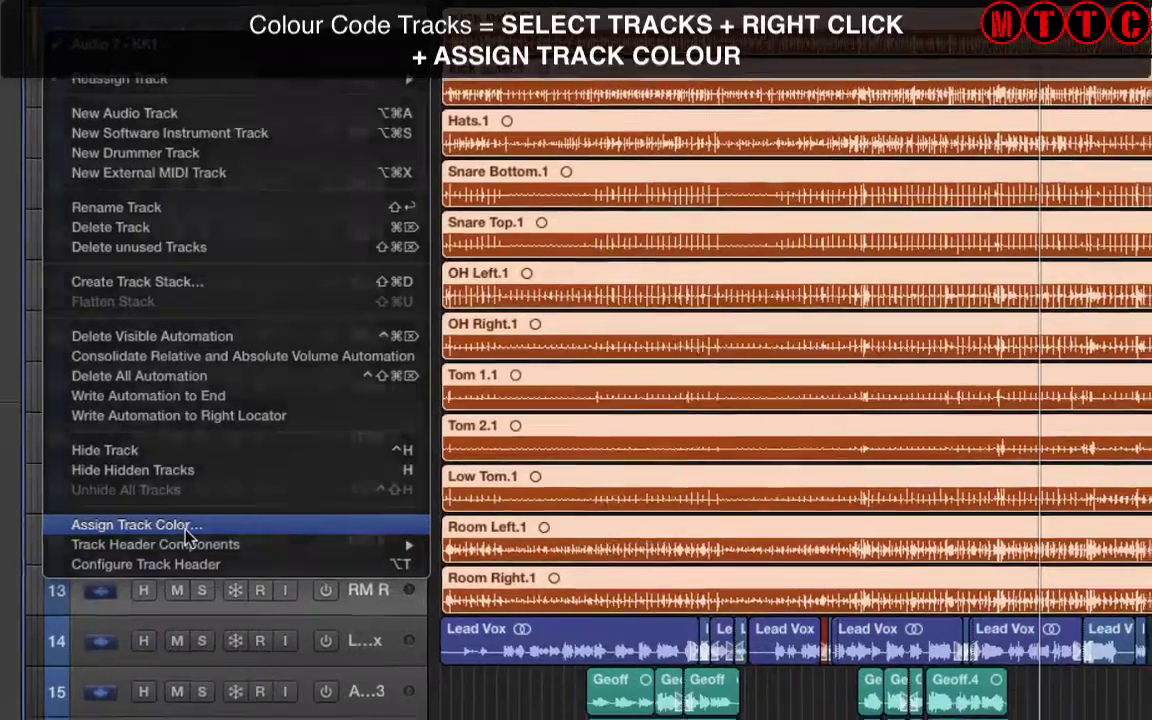
pyautogui.click(185, 528)
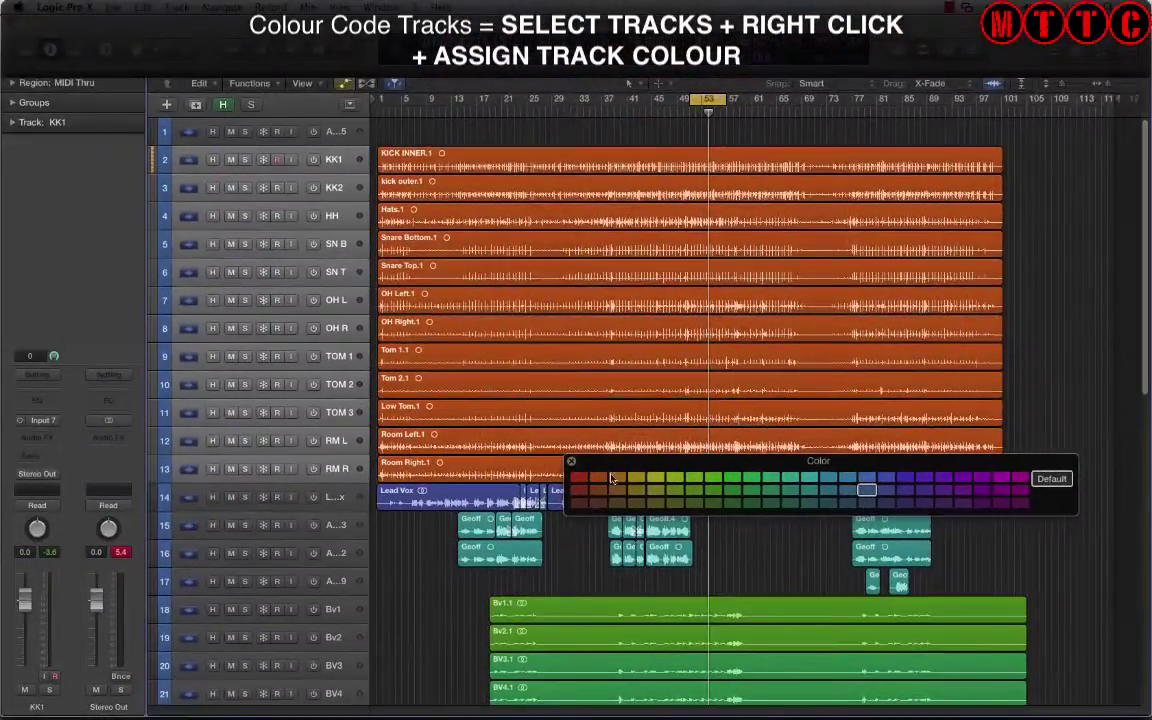
pyautogui.click(597, 478)
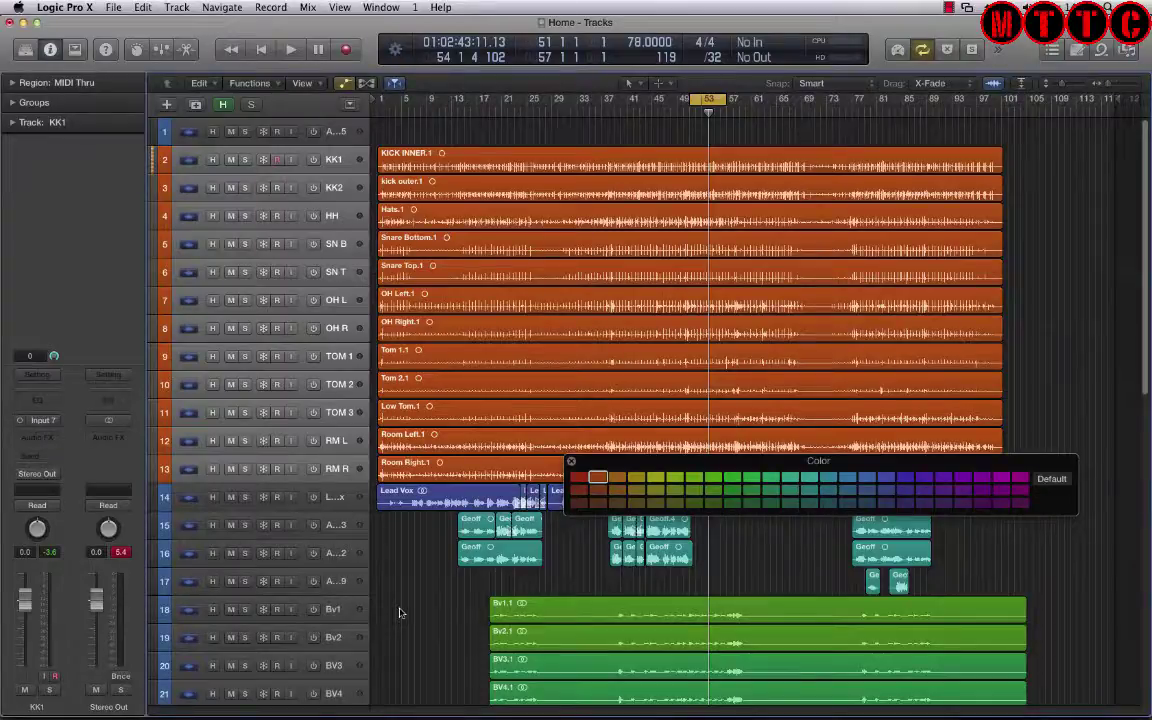
pyautogui.press('x')
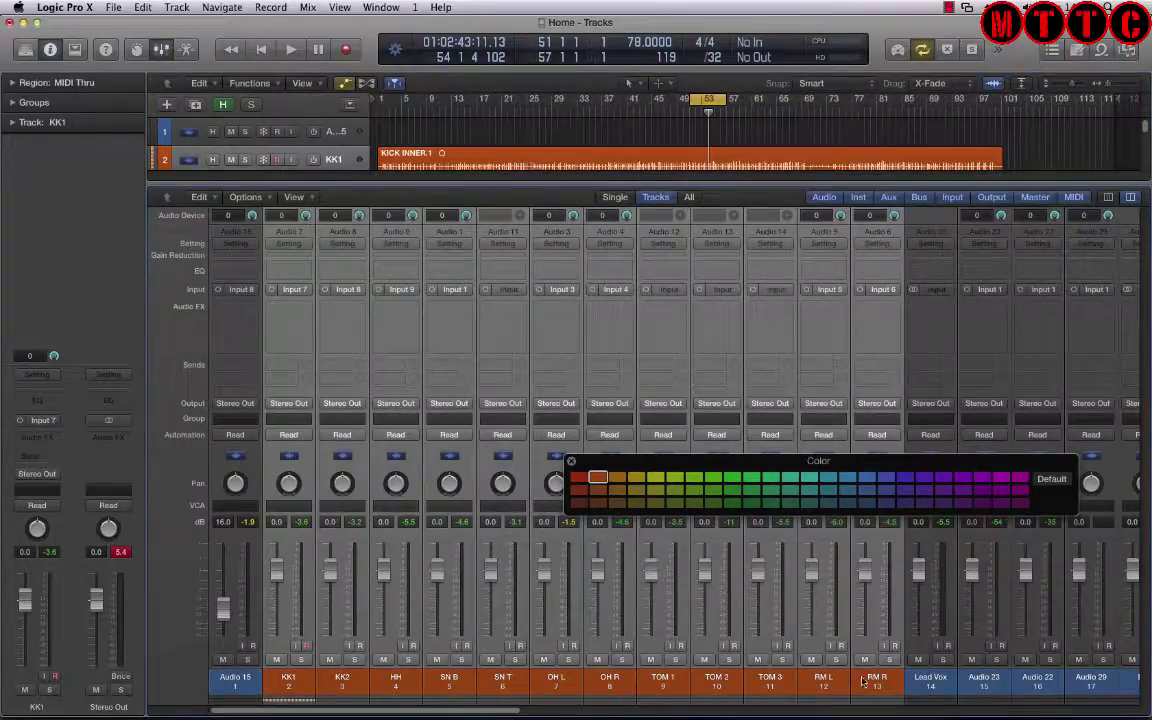
pyautogui.press('x')
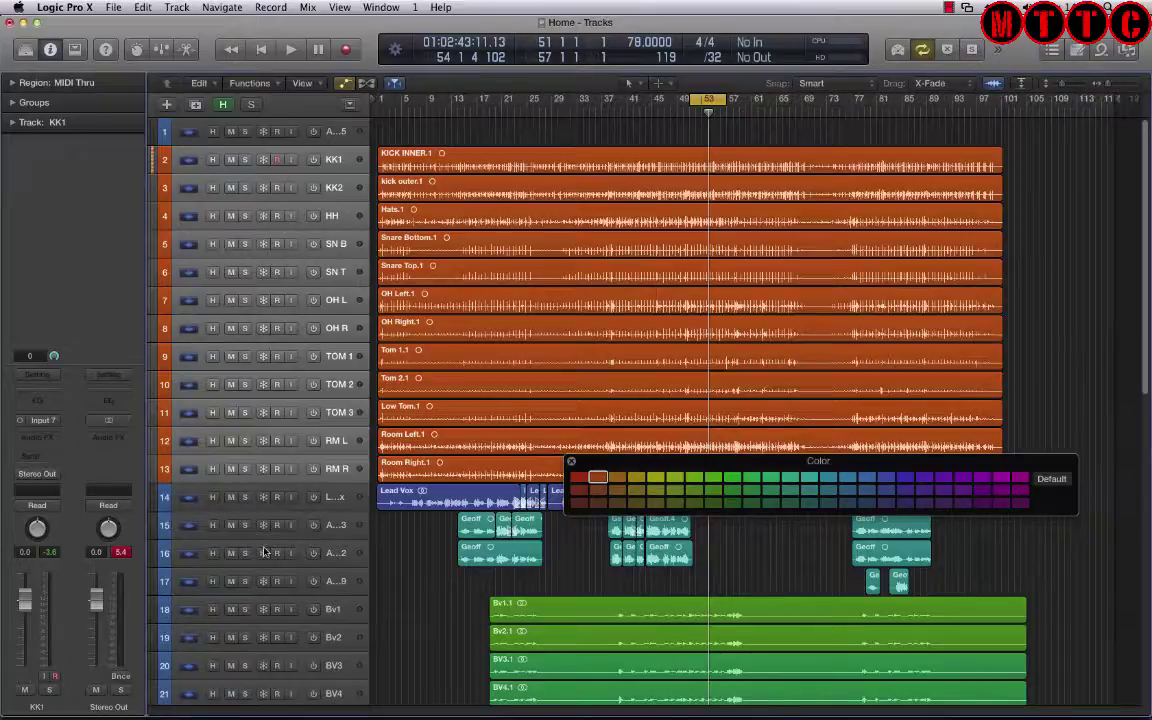
# Colour backing-vocal tracks 15–34 magenta, then check them in the Mixer.
pyautogui.moveTo(612, 462); pyautogui.dragTo(639, 348)
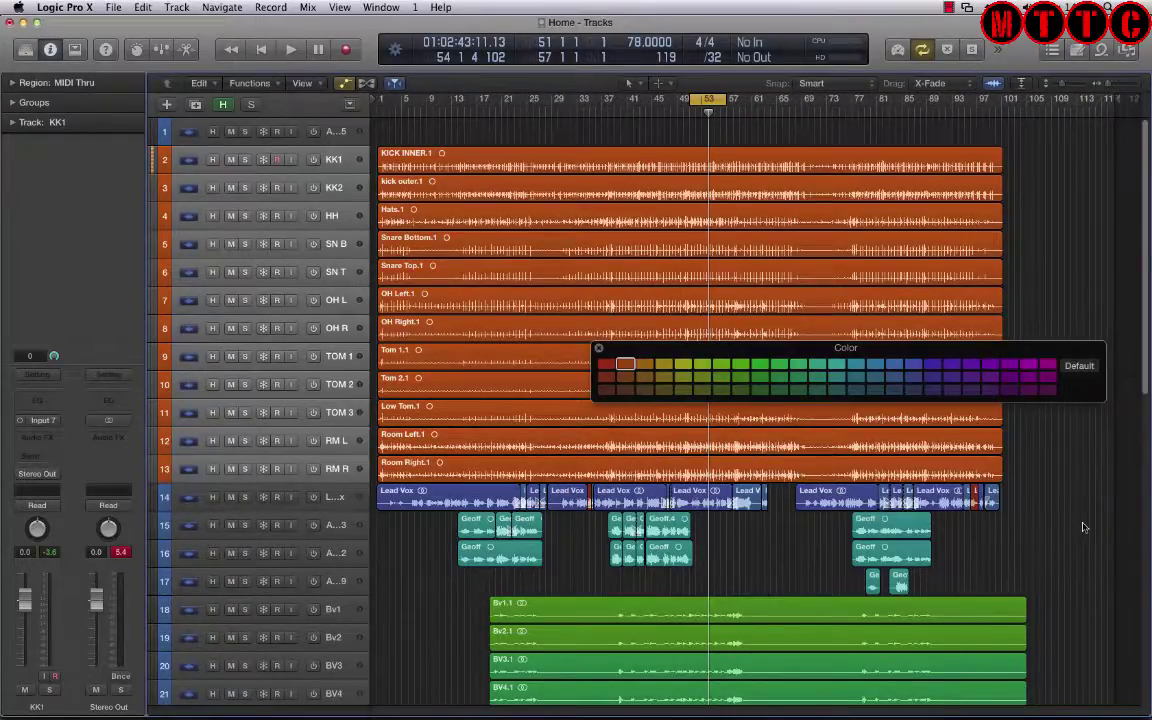
pyautogui.click(447, 498)
pyautogui.scroll(-3, 447, 515)
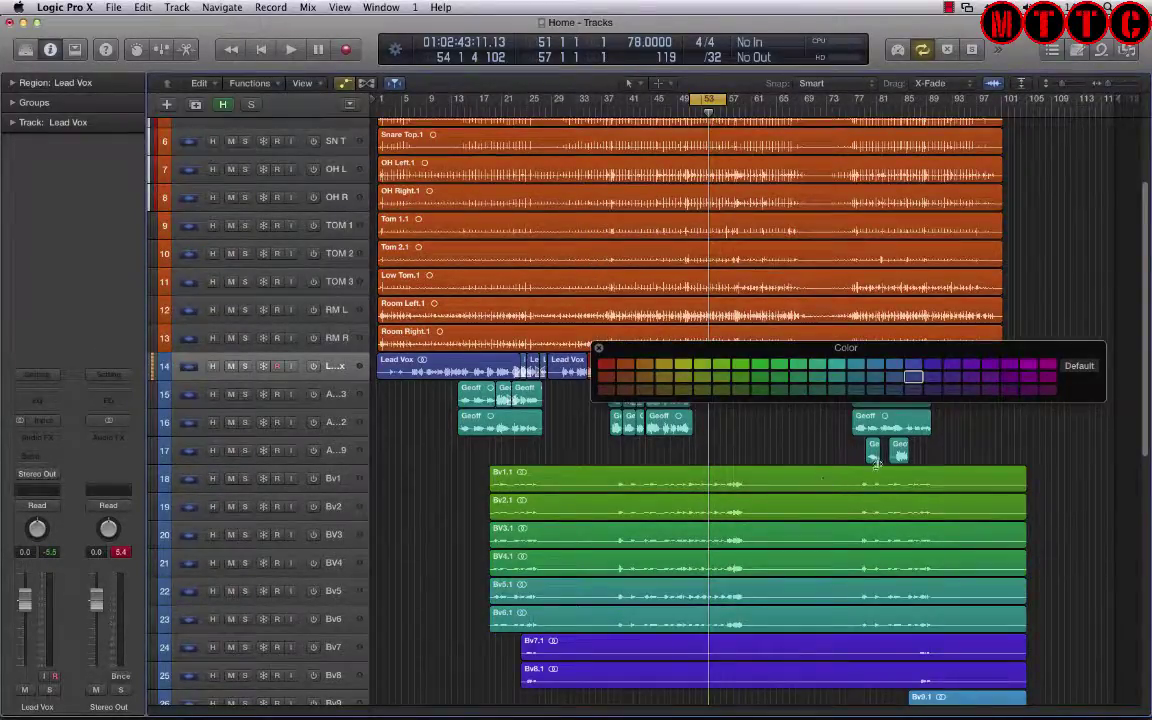
pyautogui.moveTo(1147, 428); pyautogui.dragTo(1148, 537)
pyautogui.scroll(-3, 1148, 537)
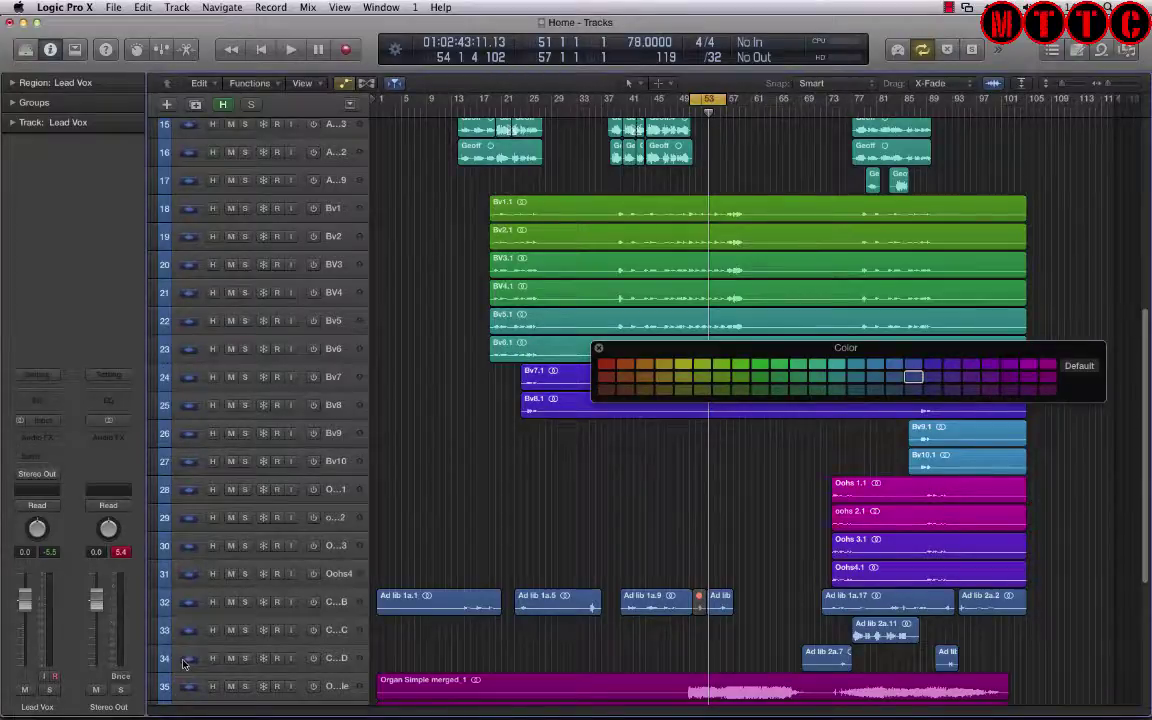
pyautogui.keyDown('shift'); pyautogui.click(183, 663); pyautogui.keyUp('shift')
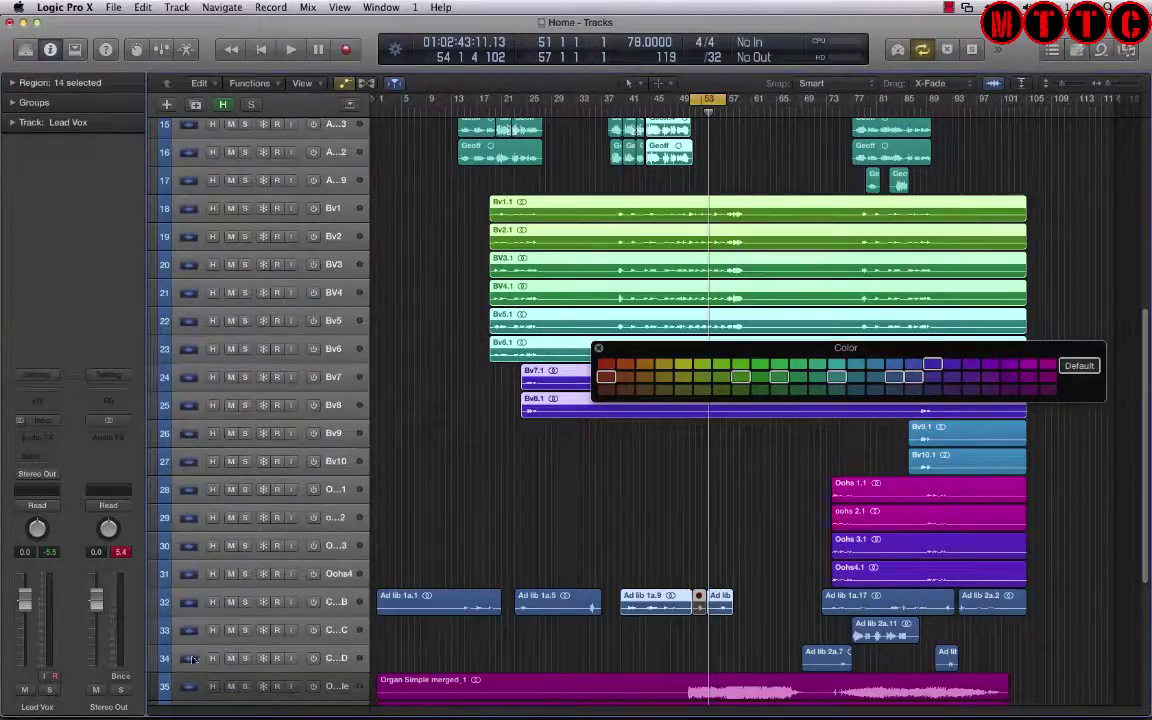
pyautogui.click(893, 376)
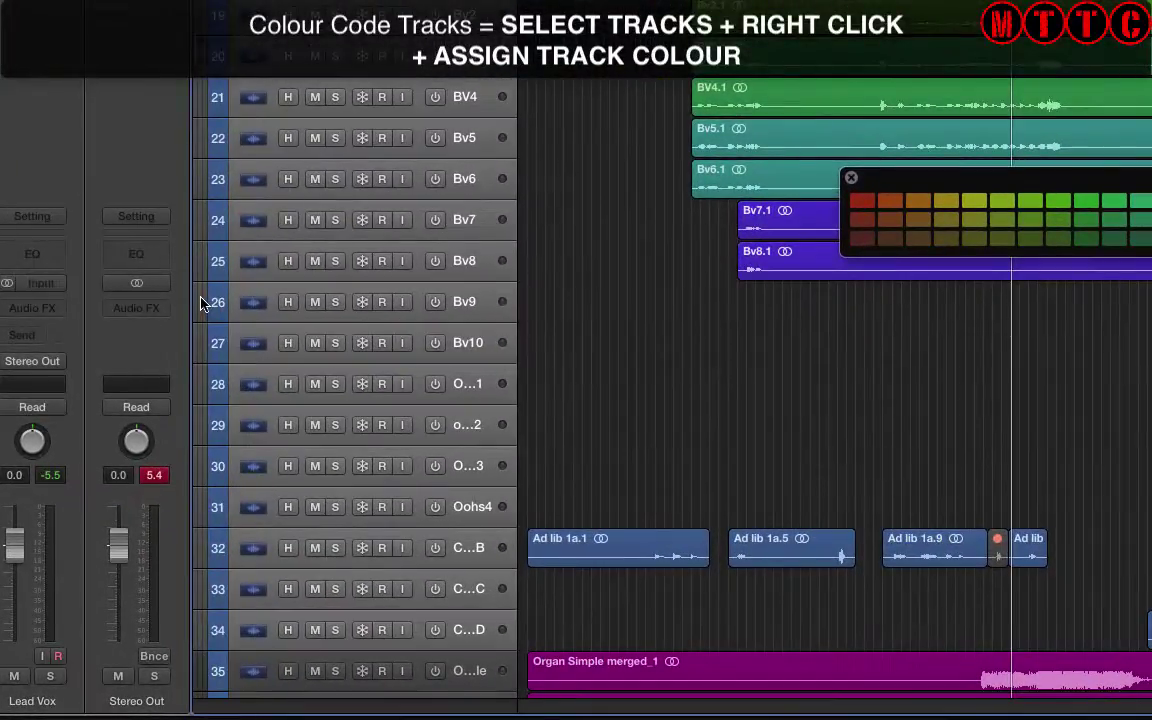
pyautogui.rightClick(200, 303)
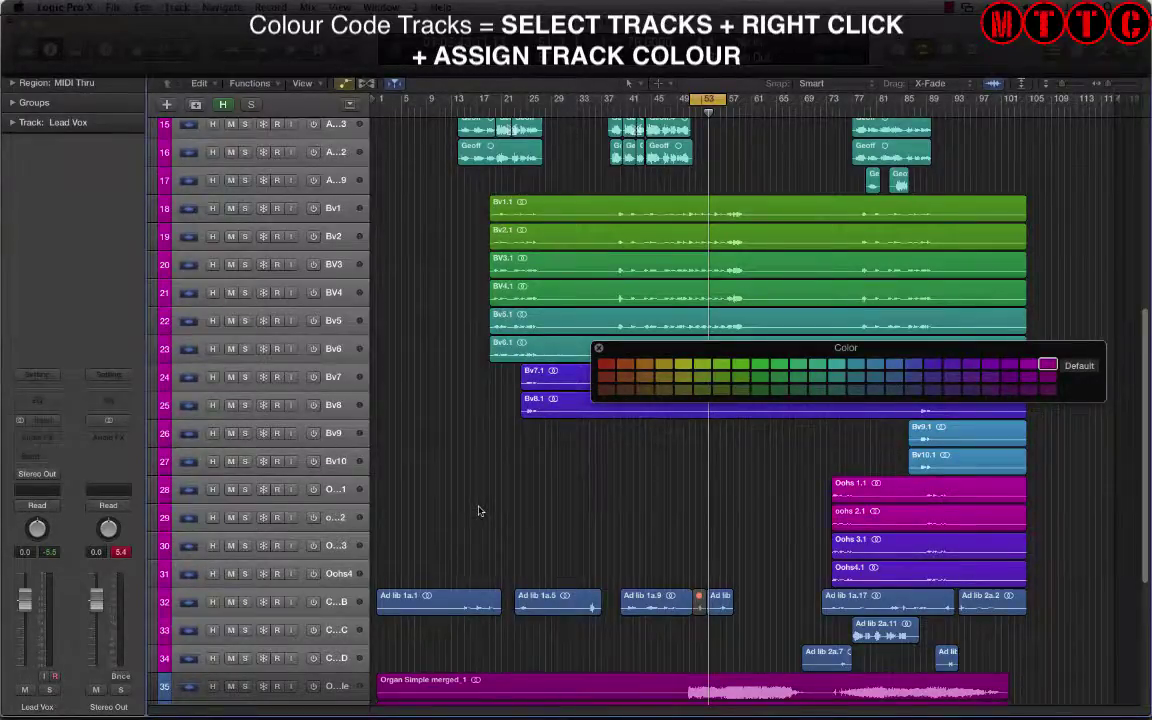
pyautogui.press('x')
pyautogui.moveTo(628, 713); pyautogui.dragTo(793, 713)
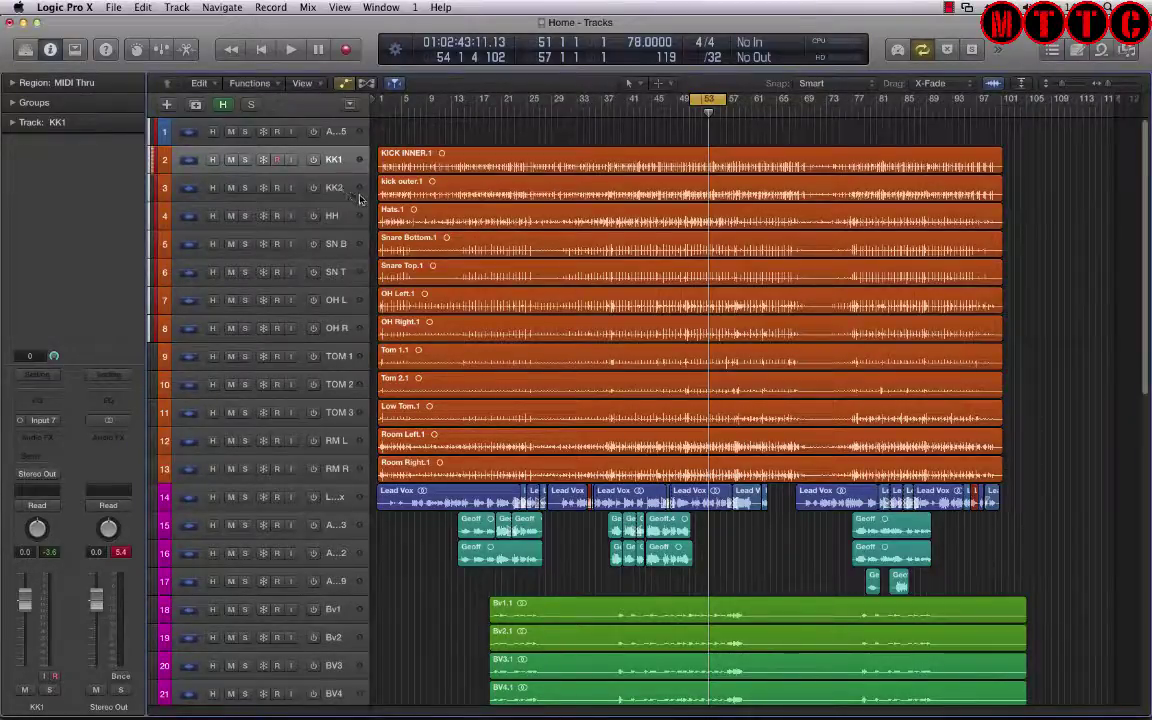
# Load the SSL Drums channel strip setting onto track KK1.
pyautogui.click(186, 162)
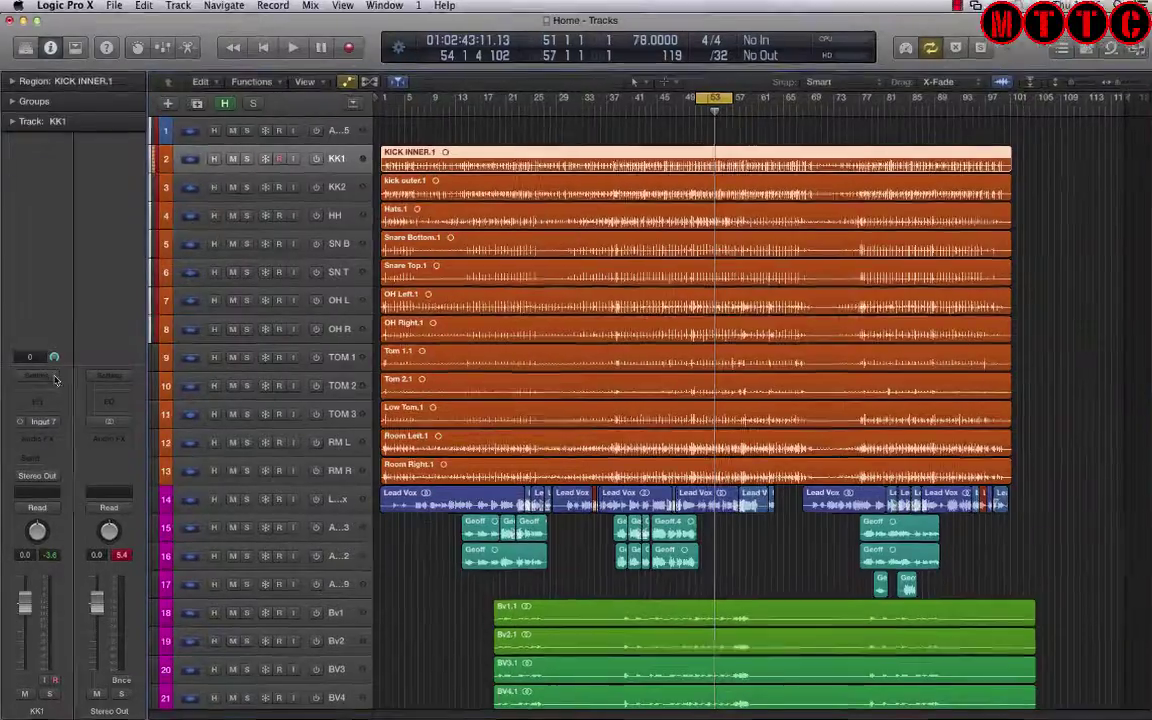
pyautogui.click(52, 377)
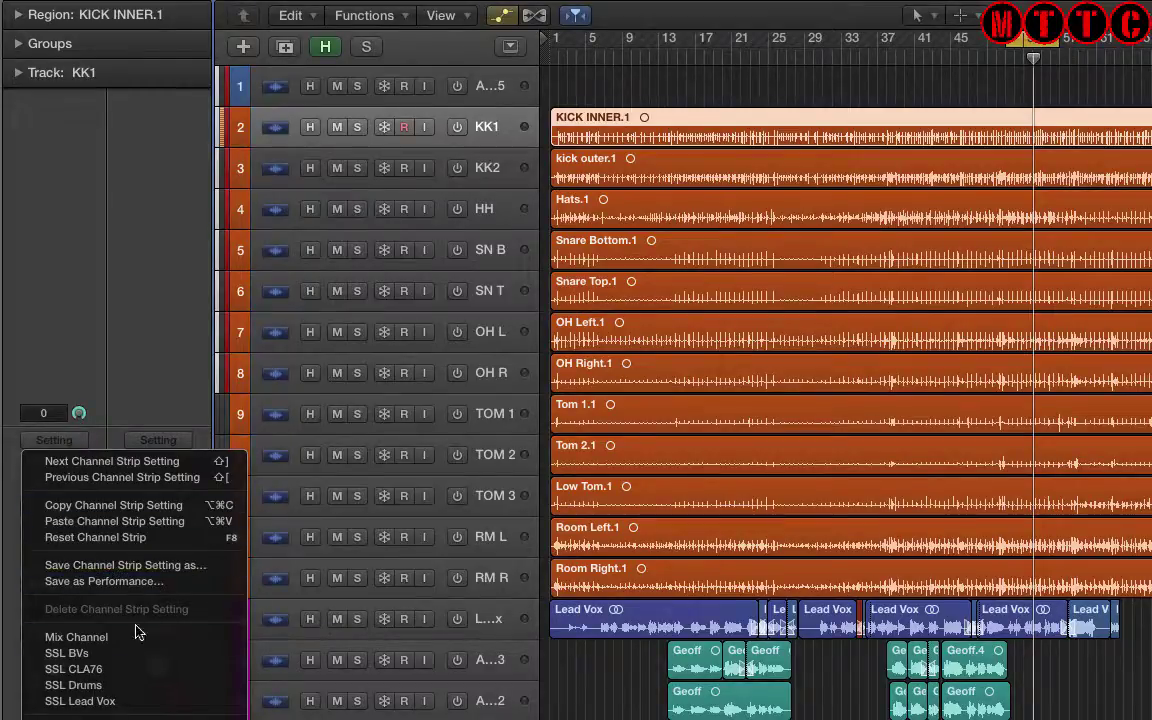
pyautogui.click(128, 686)
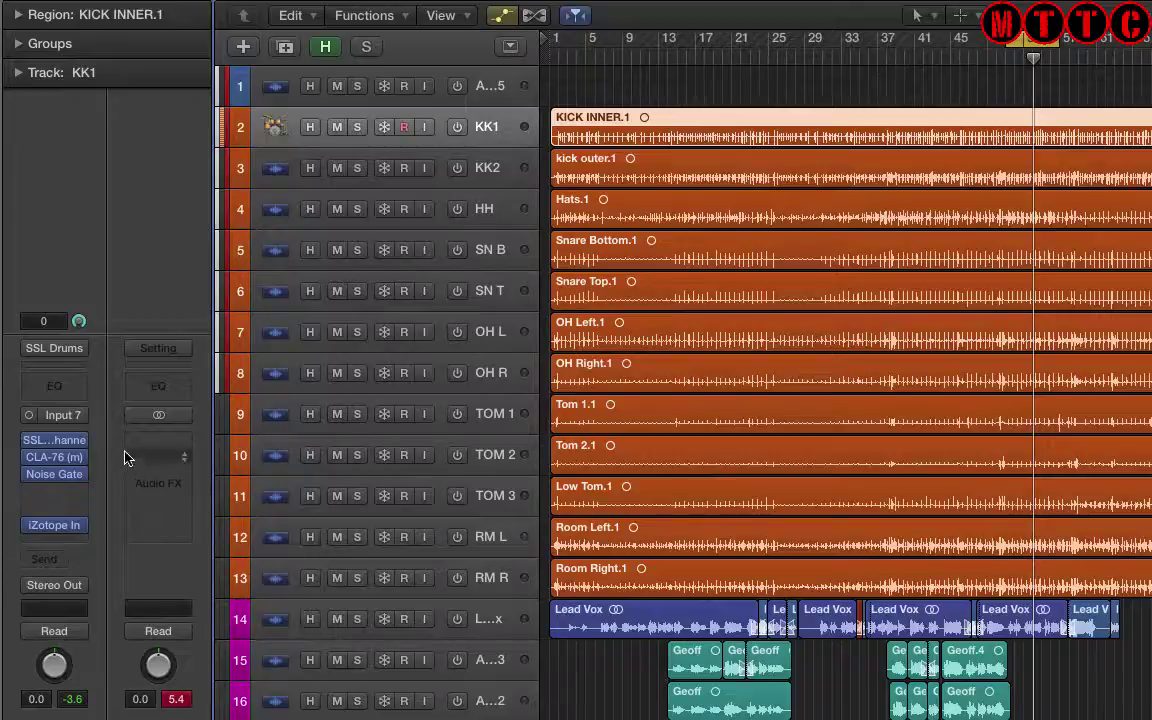
# Inspect KK1's SSL G-Channel, CLA-76, Noise Gate and iZotope Insight plug-ins one by one.
pyautogui.click(60, 443)
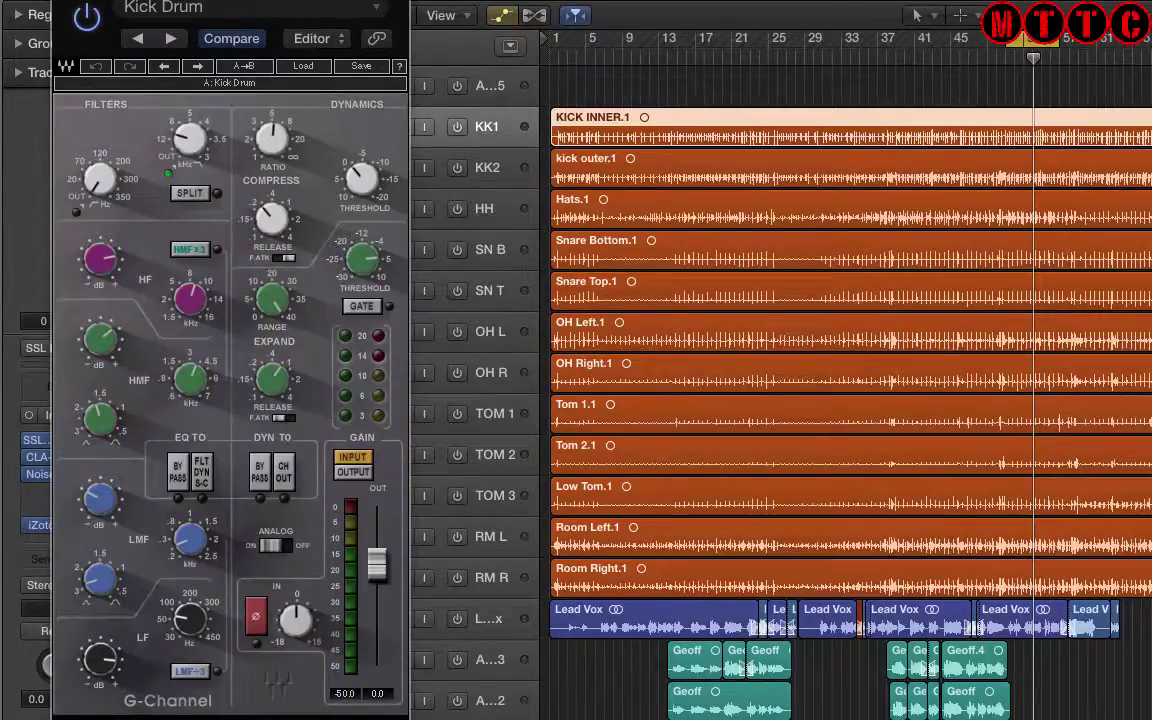
pyautogui.press('super+w')
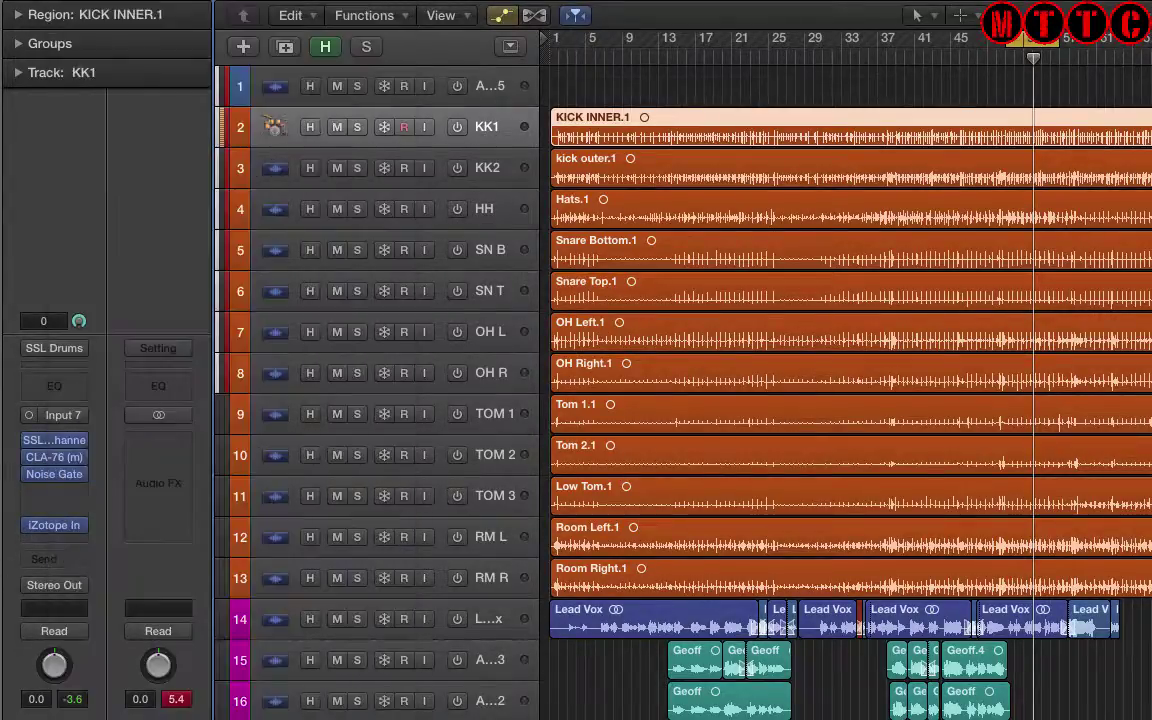
pyautogui.click(54, 462)
pyautogui.press('Escape')
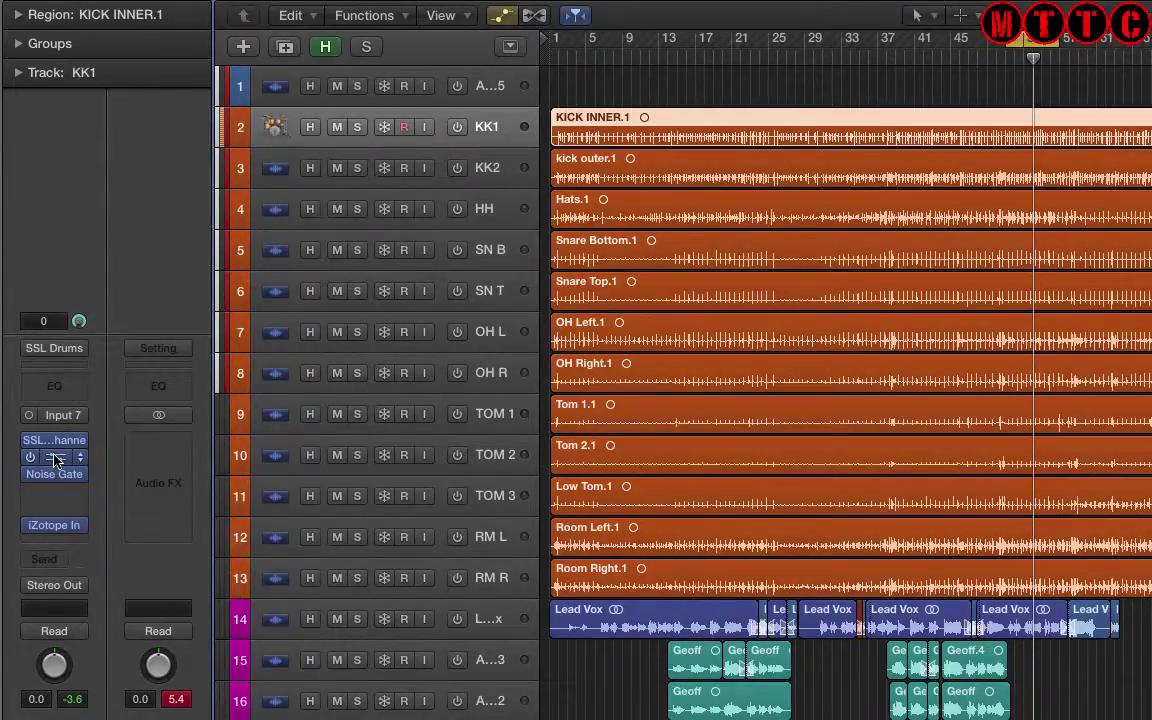
pyautogui.click(55, 458)
pyautogui.press('super+w')
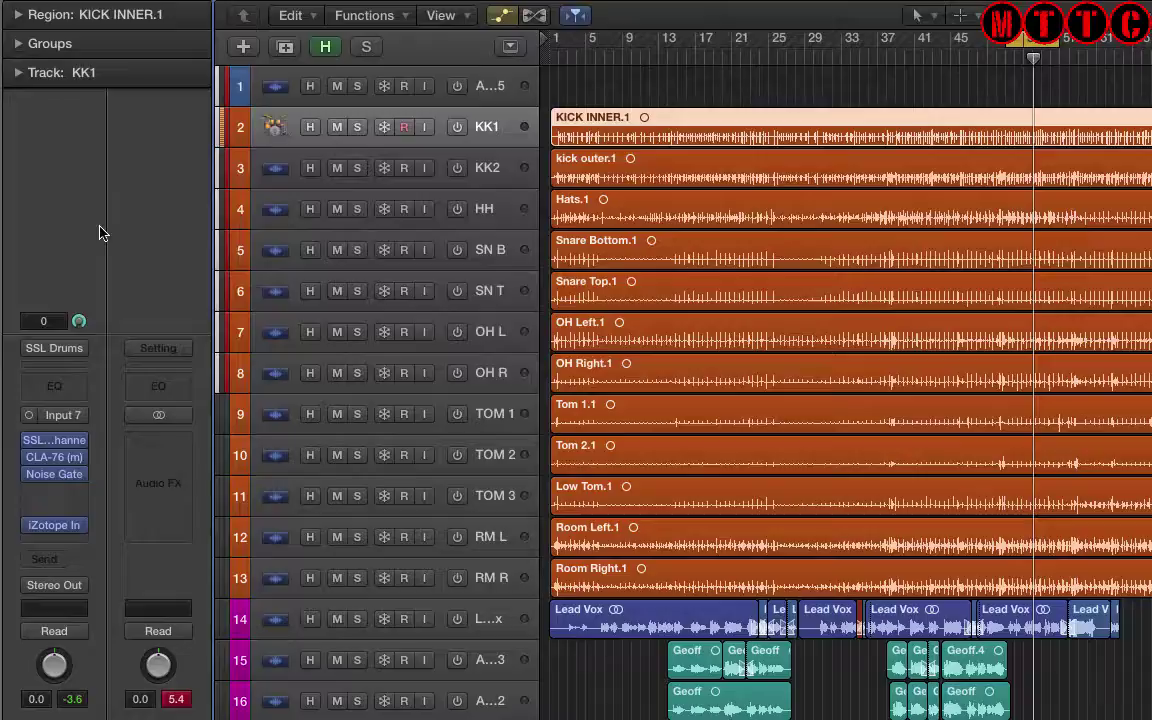
pyautogui.click(54, 474)
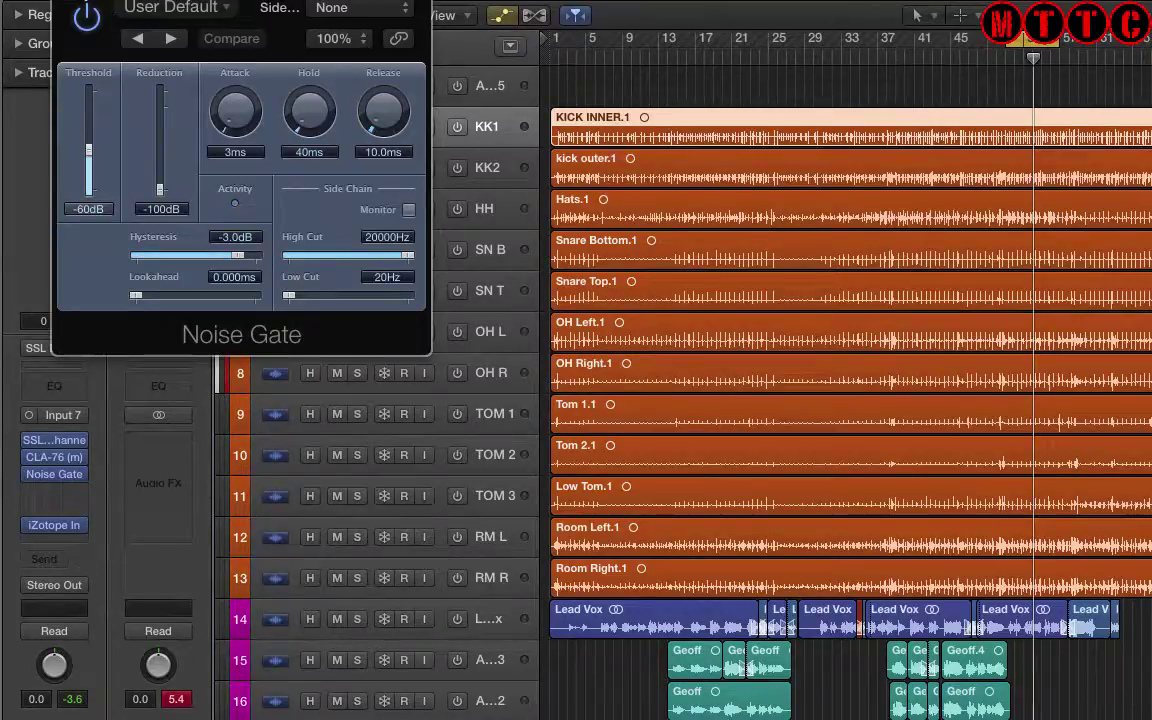
pyautogui.press('super+w')
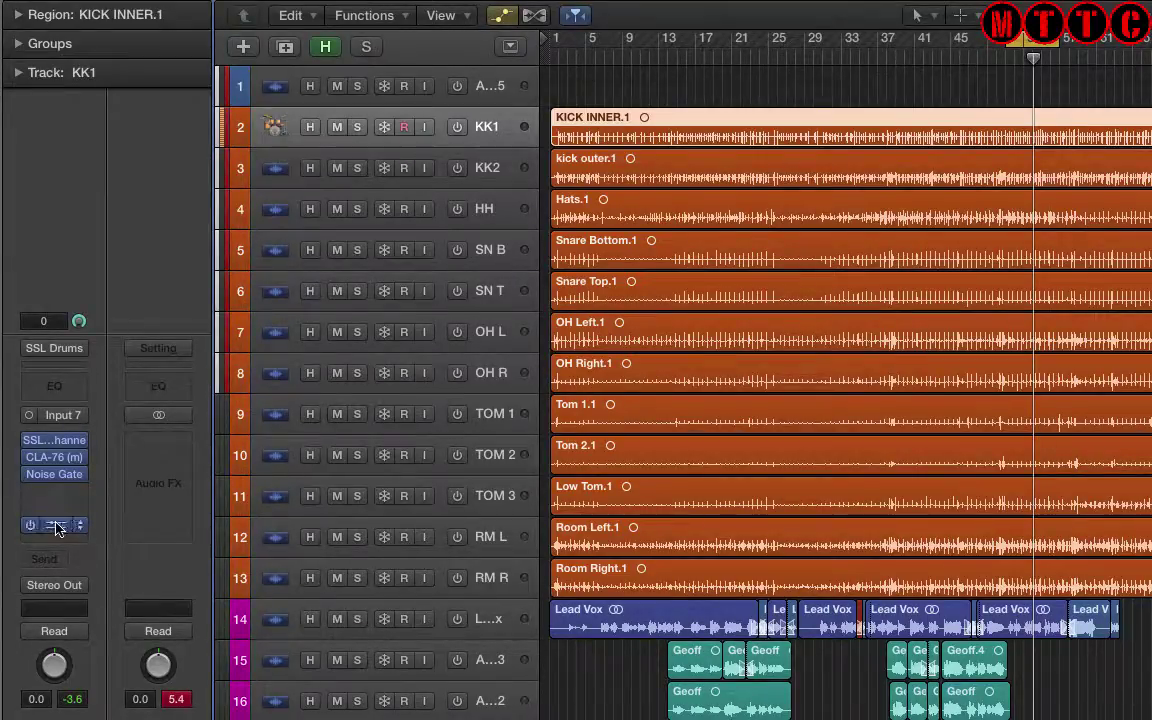
pyautogui.click(55, 526)
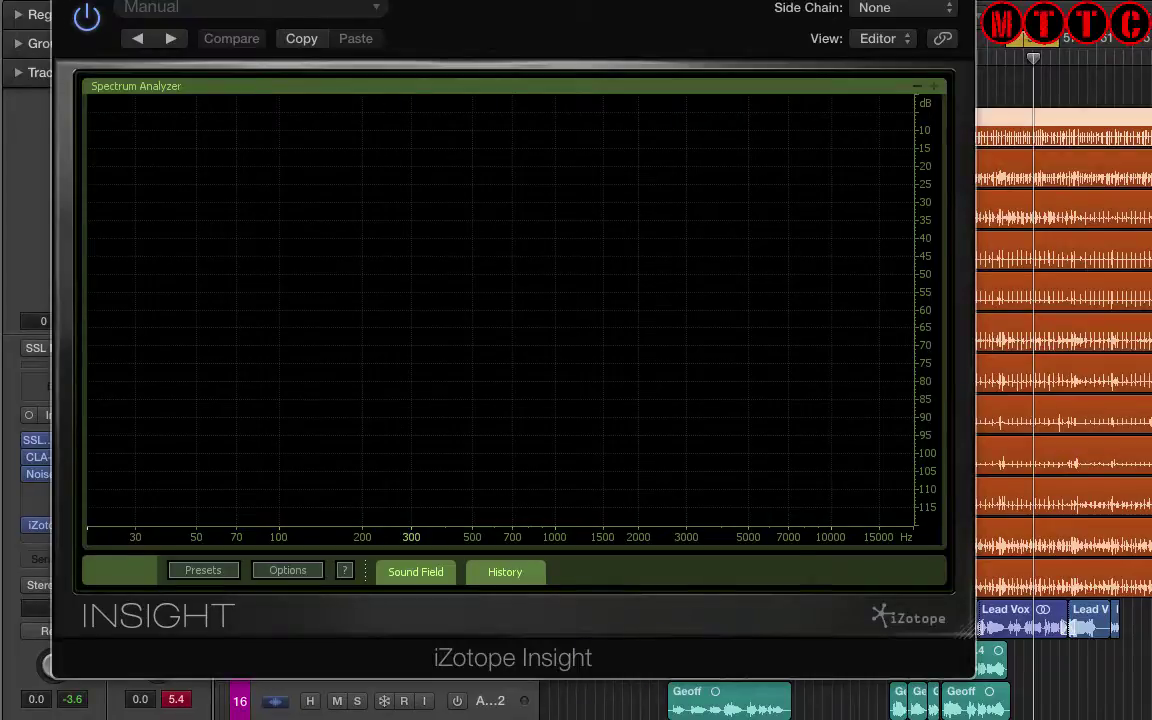
pyautogui.press('super+w')
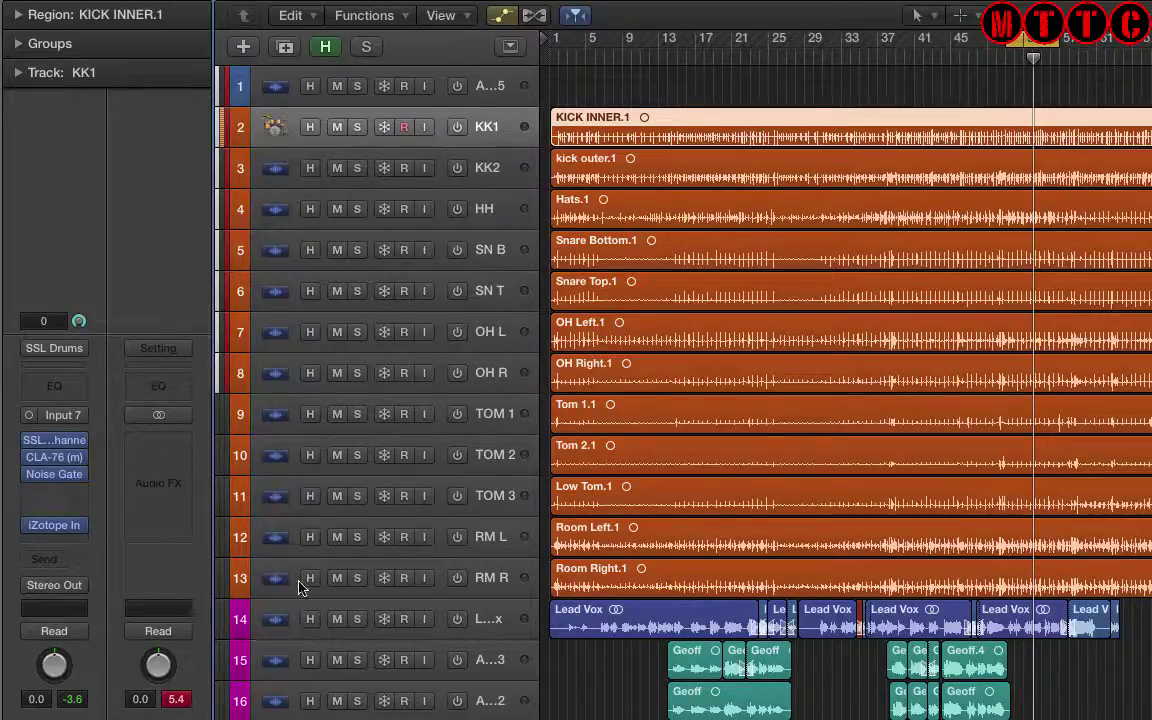
pyautogui.click(419, 118)
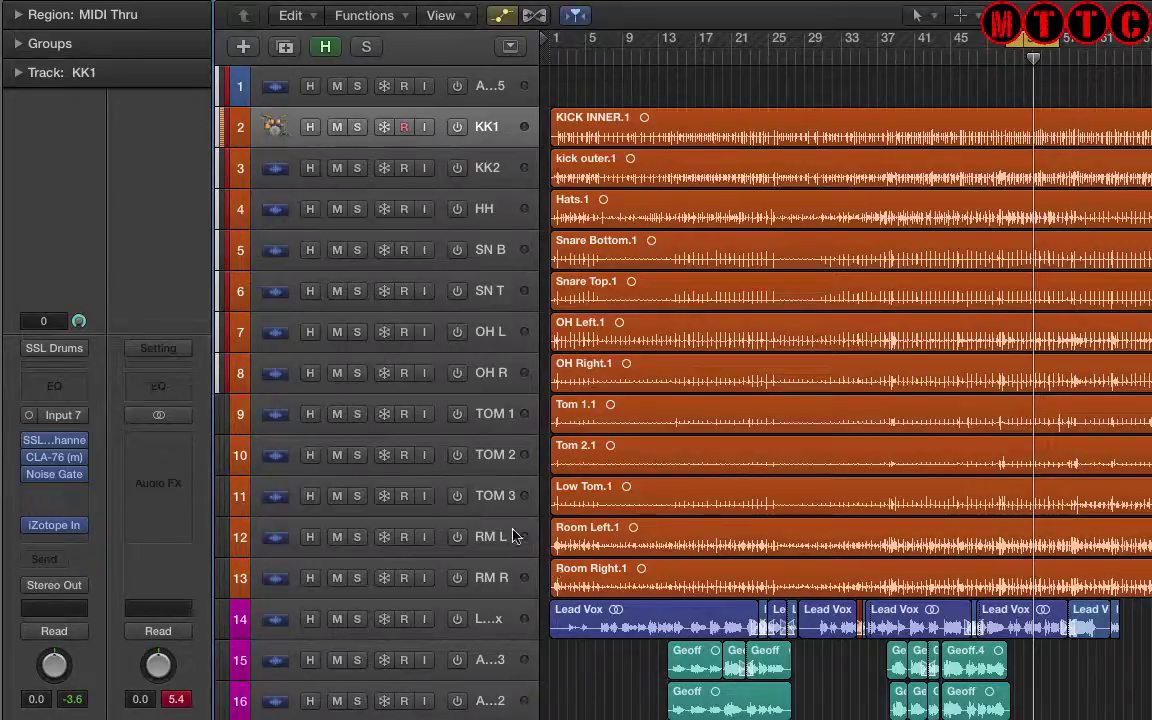
# Route KK1's output to Bus 10 (Drums), creating the drum aux channel.
pyautogui.click(77, 586)
pyautogui.moveTo(60, 573)
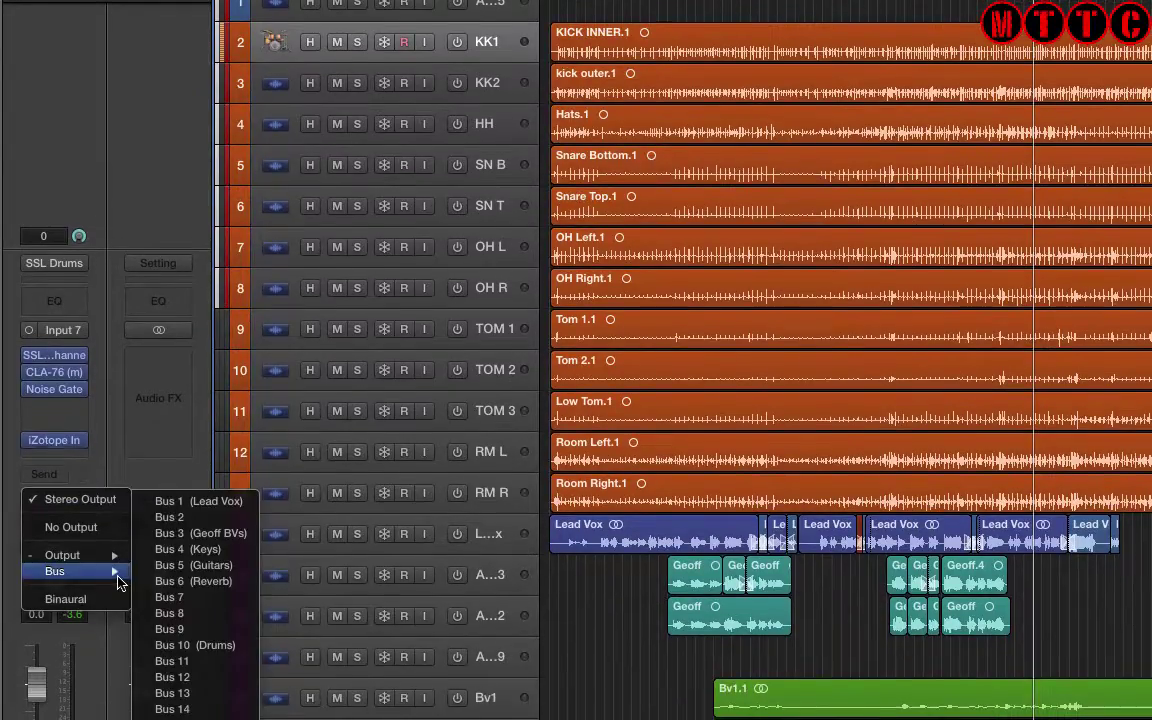
pyautogui.click(212, 648)
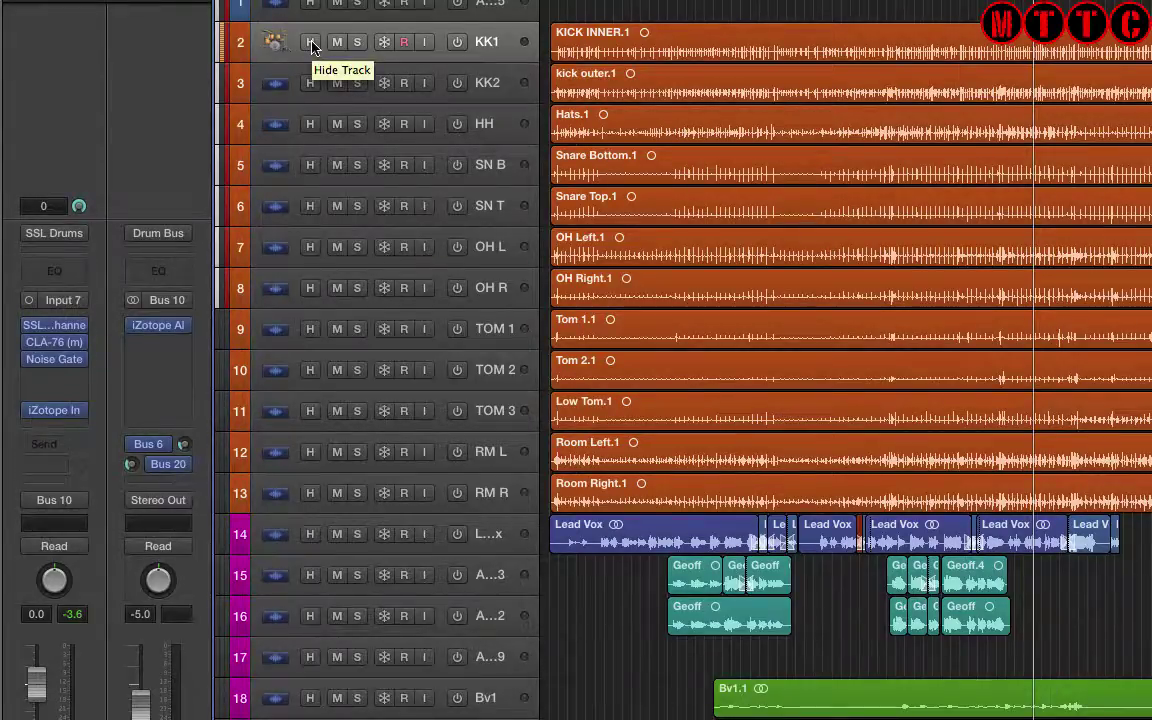
# Copy KK1's channel strip setting and select drum tracks KK1 through RM R in the Mixer.
pyautogui.press('alt+super+c')
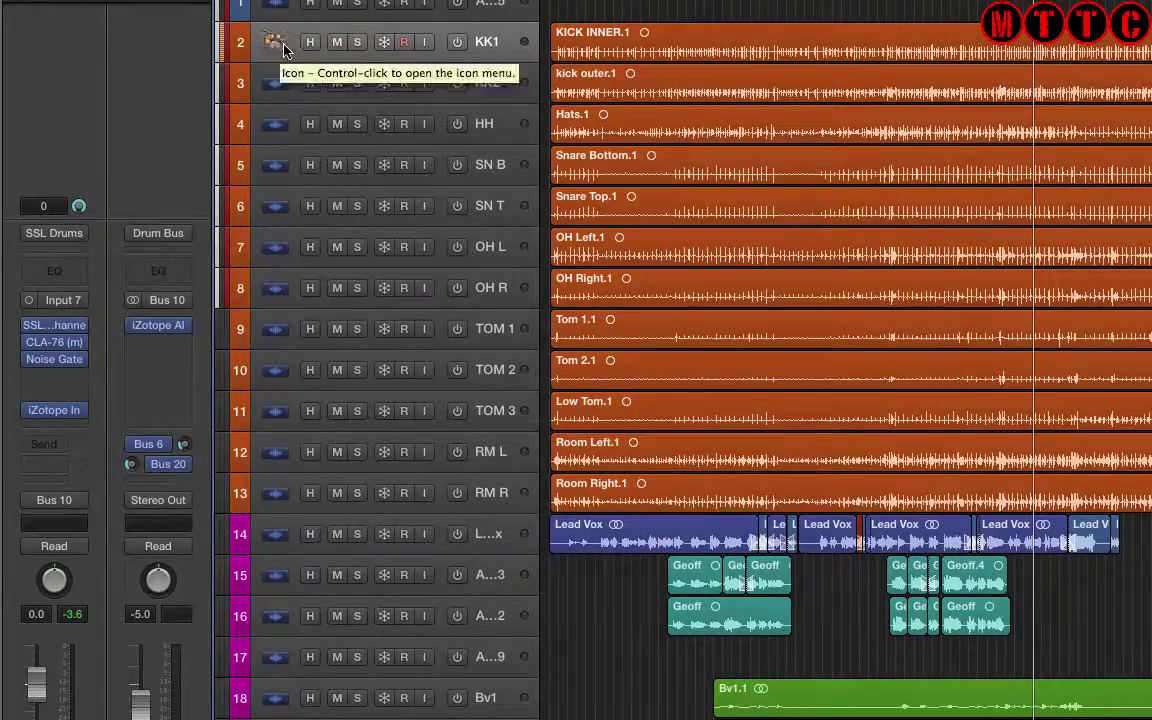
pyautogui.click(285, 40)
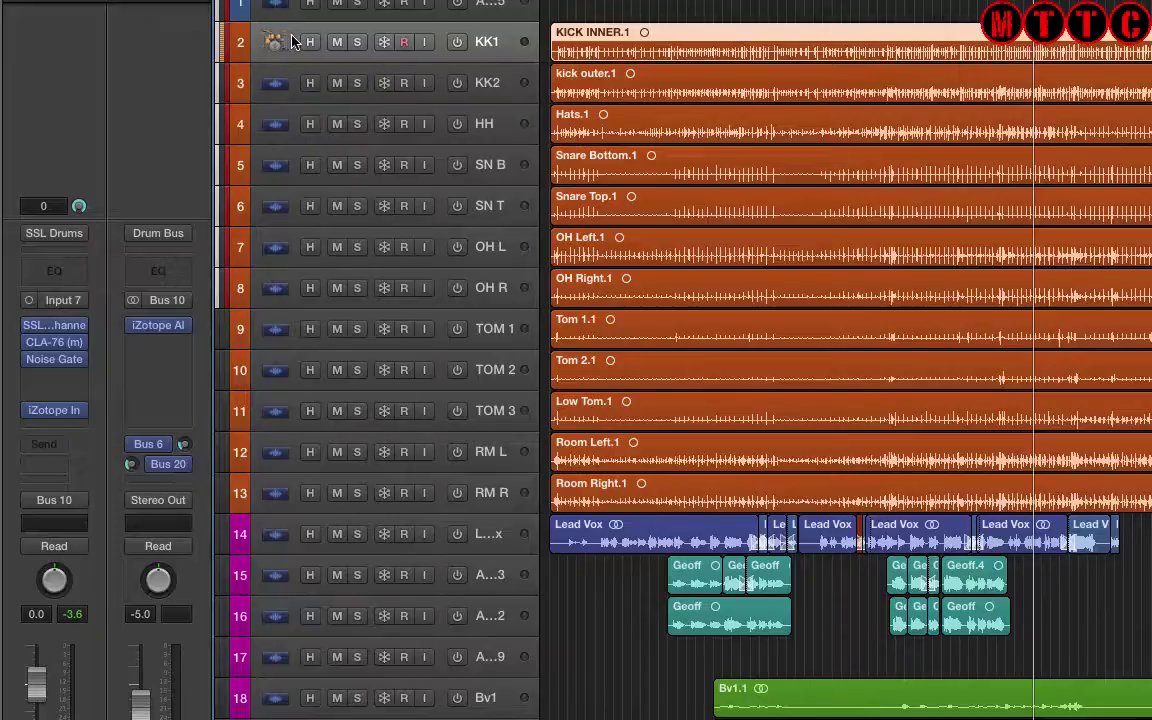
pyautogui.keyDown('shift'); pyautogui.click(280, 500); pyautogui.keyUp('shift')
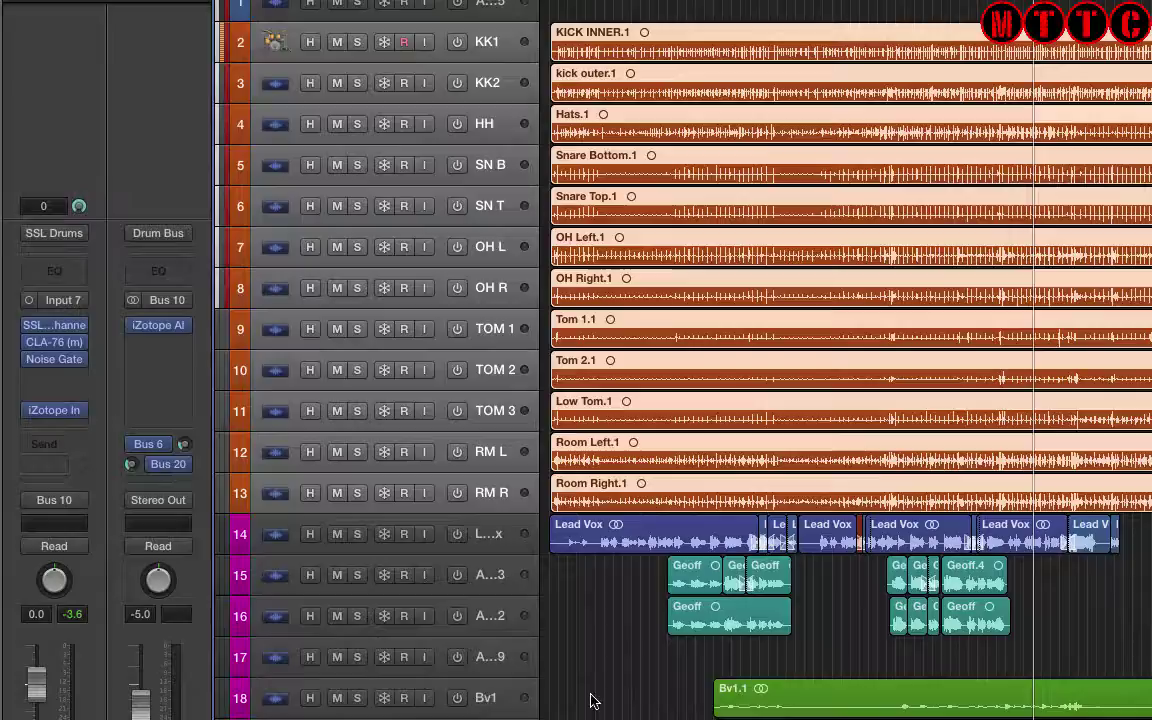
pyautogui.press('x')
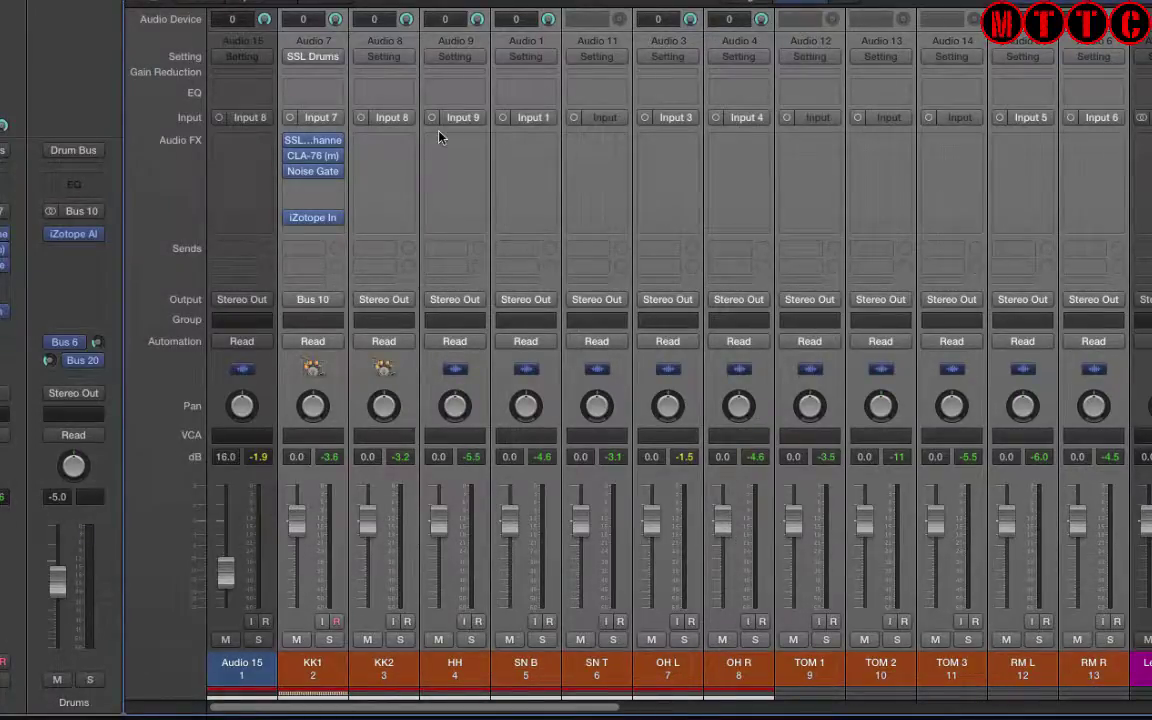
# Paste KK1's SSL Drums channel strip setting onto all selected drum tracks.
pyautogui.press('alt+super+v')
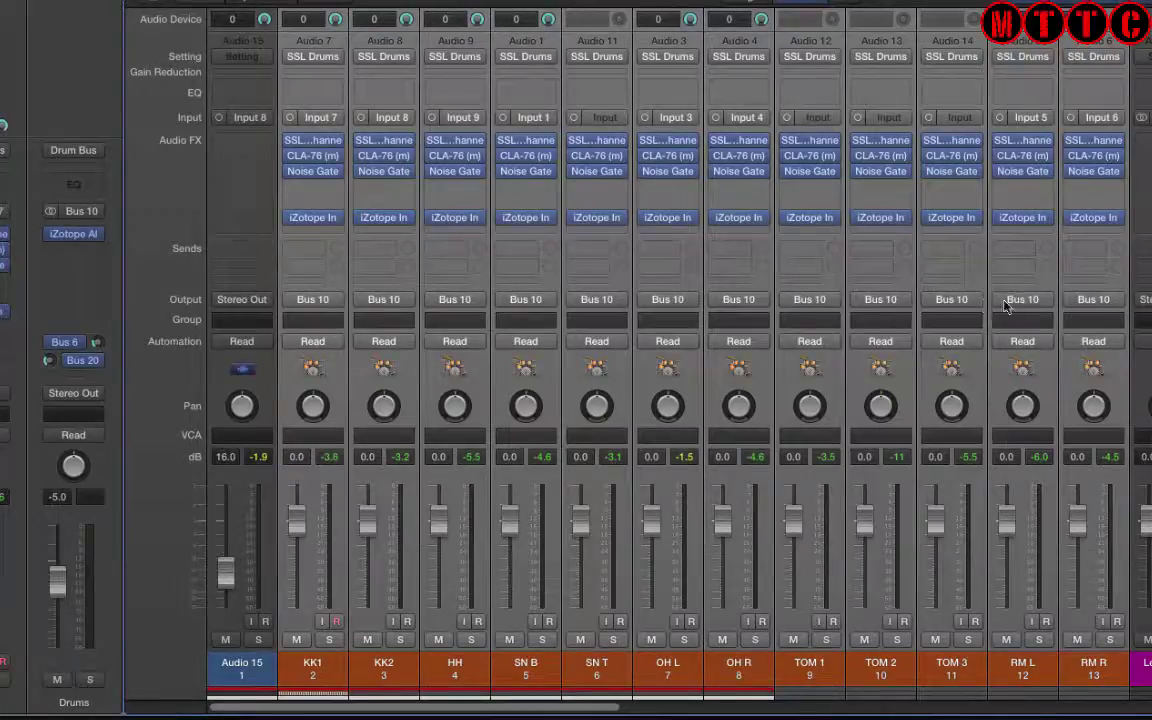
pyautogui.press('super+z')
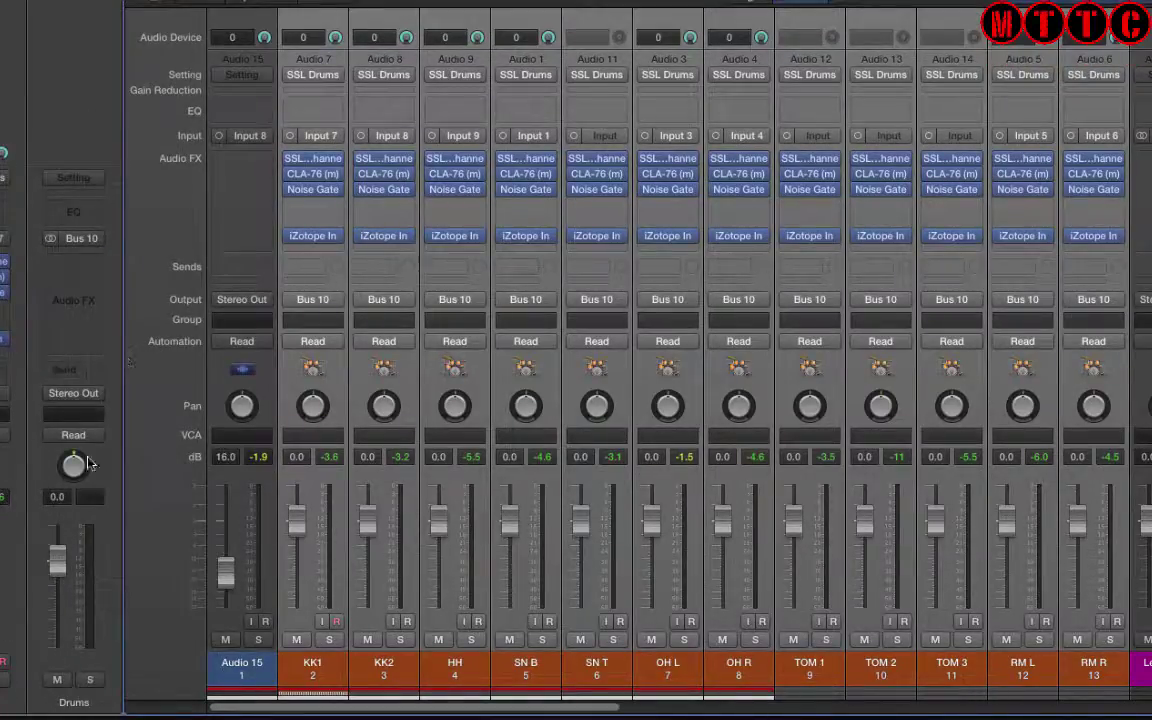
# Load the Drum Bus user channel strip setting on the Drums aux and view its iZotope insert.
pyautogui.click(93, 185)
pyautogui.moveTo(142, 390)
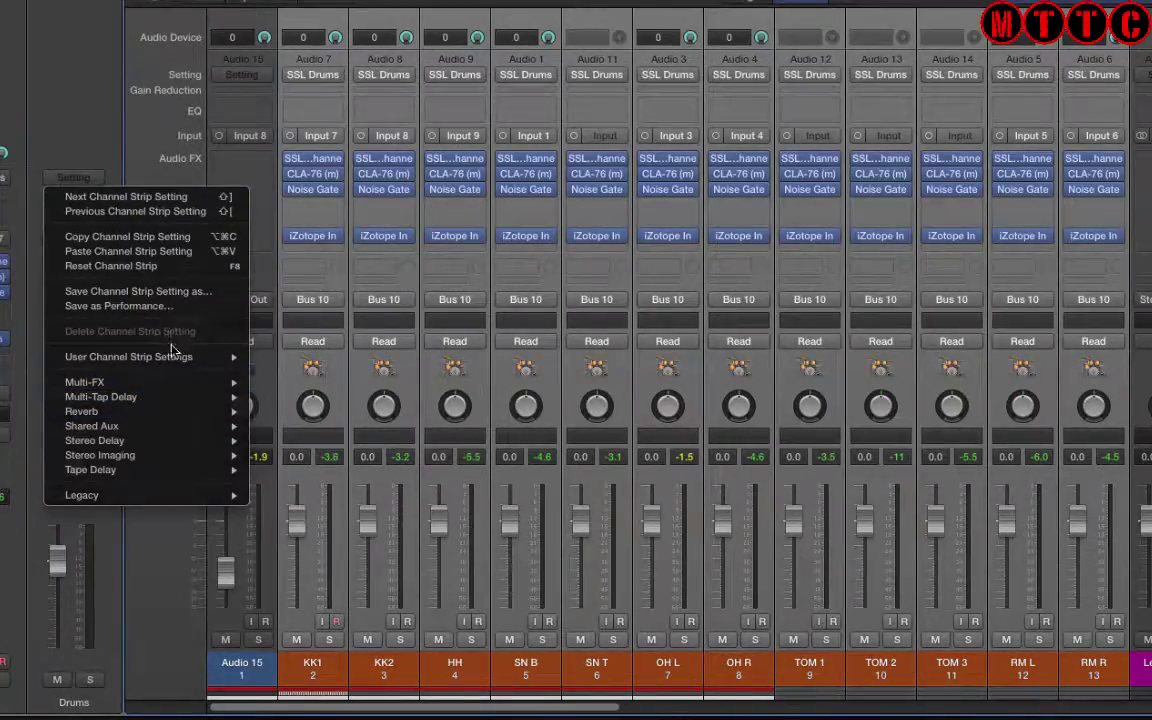
pyautogui.moveTo(166, 362)
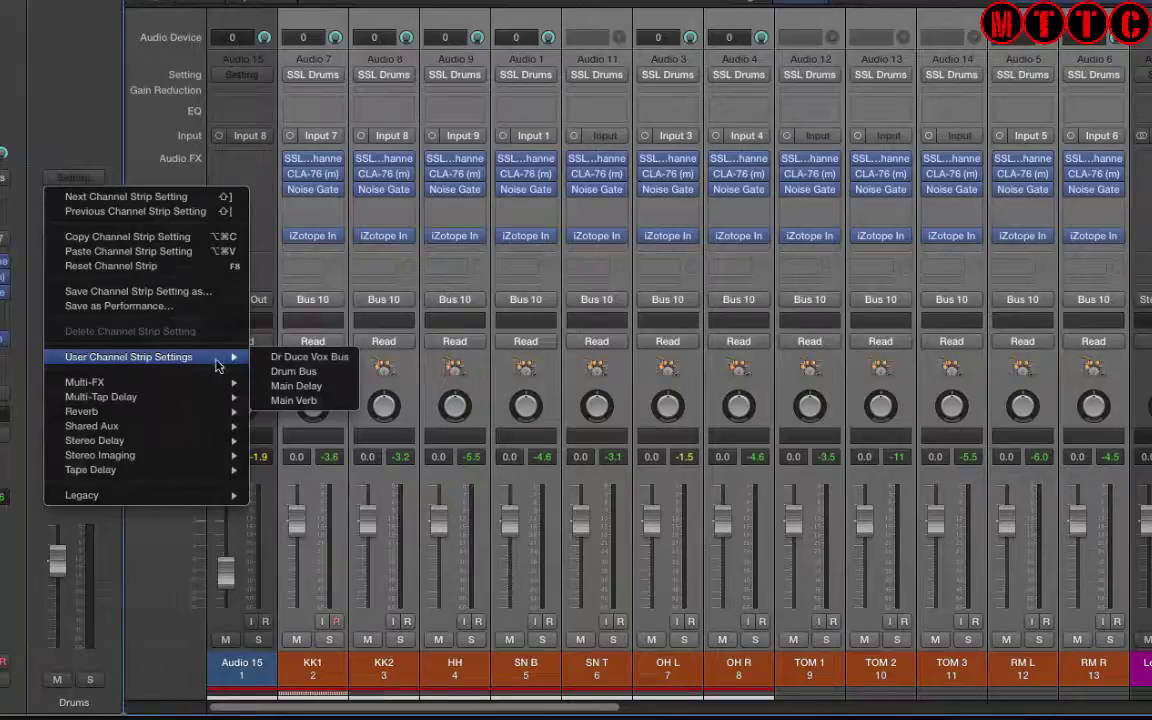
pyautogui.click(320, 372)
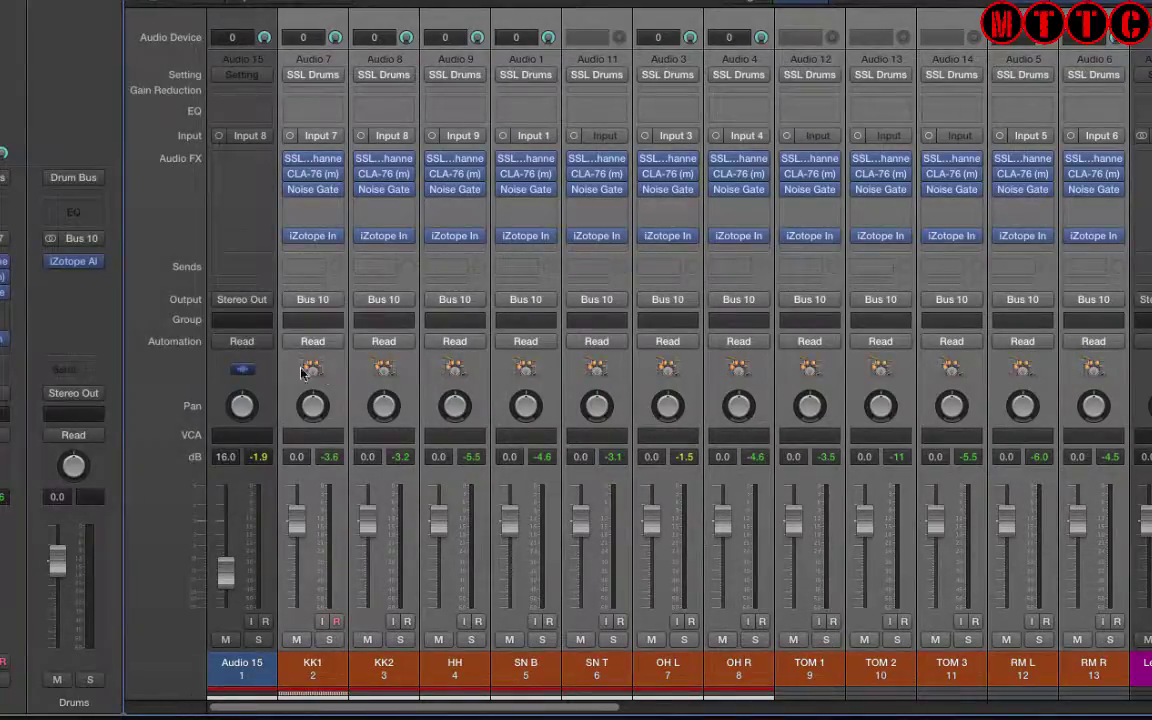
pyautogui.click(78, 263)
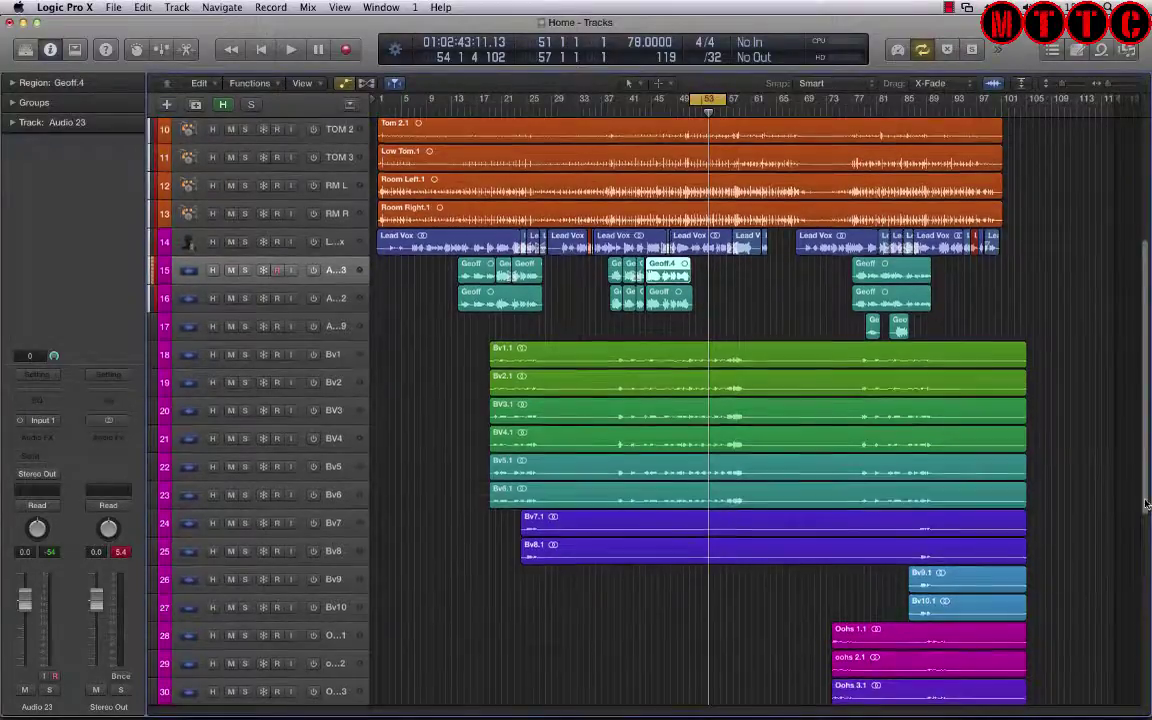
# Scroll the Tracks area to bring the vocal tracks into view.
pyautogui.scroll(-7, 1145, 474)
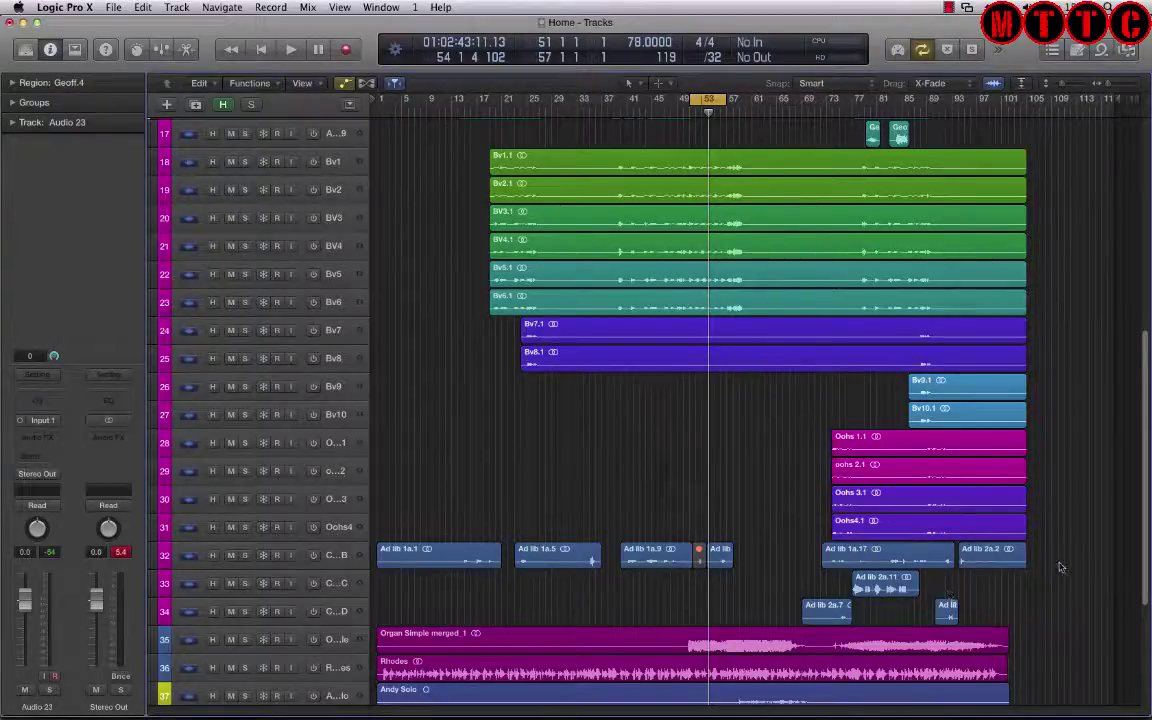
pyautogui.scroll(5, 1135, 389)
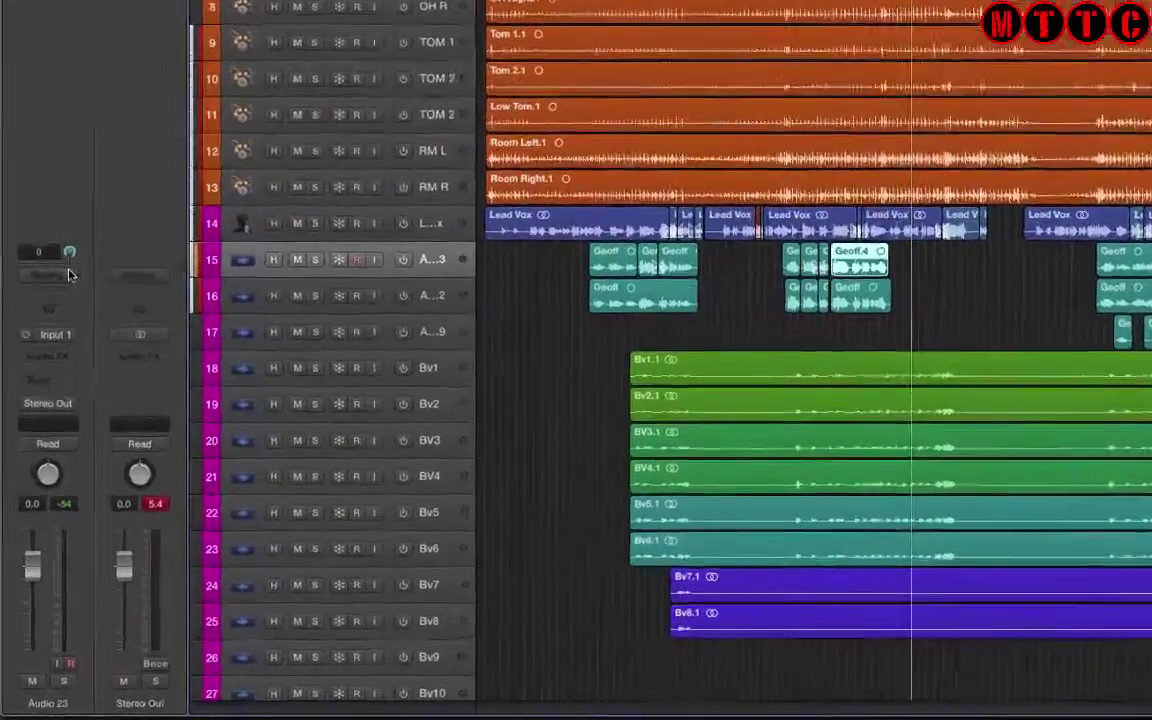
# Load the SSL BVs channel strip setting onto Audio 23 and copy it.
pyautogui.click(51, 374)
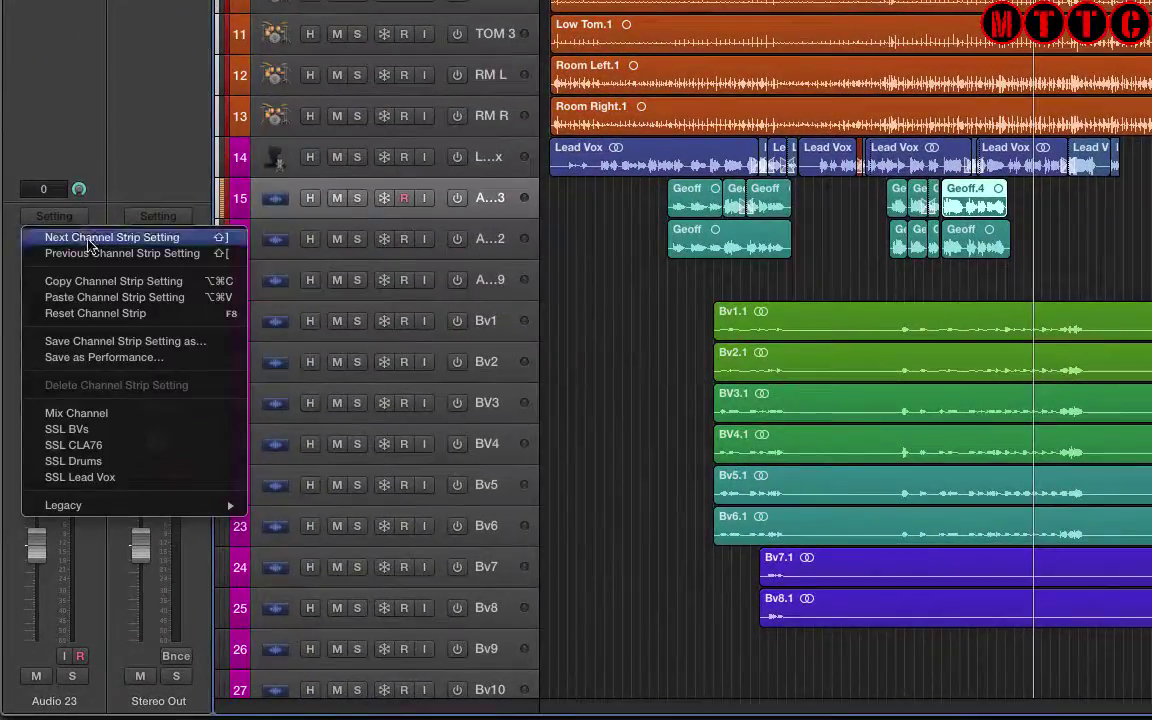
pyautogui.click(107, 429)
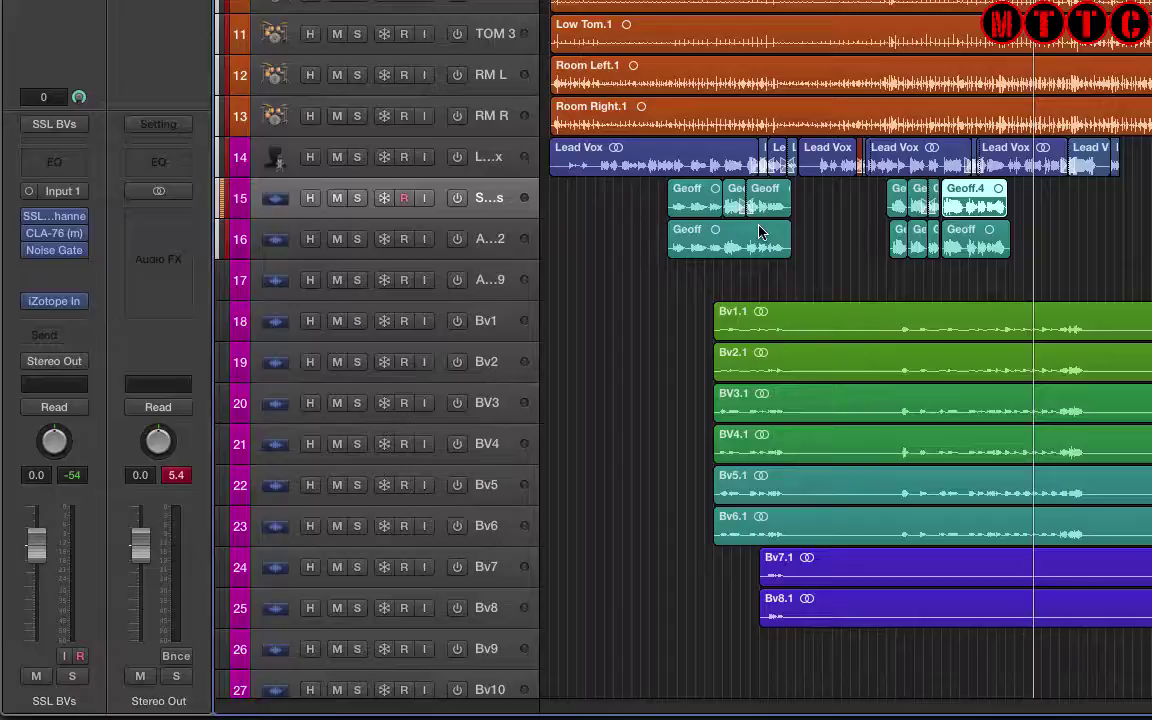
pyautogui.press('alt+super+c')
# Select backing-vocal tracks 15 through 34 (Bv1 to the ad-libs) and show them in the Mixer.
pyautogui.click(282, 231)
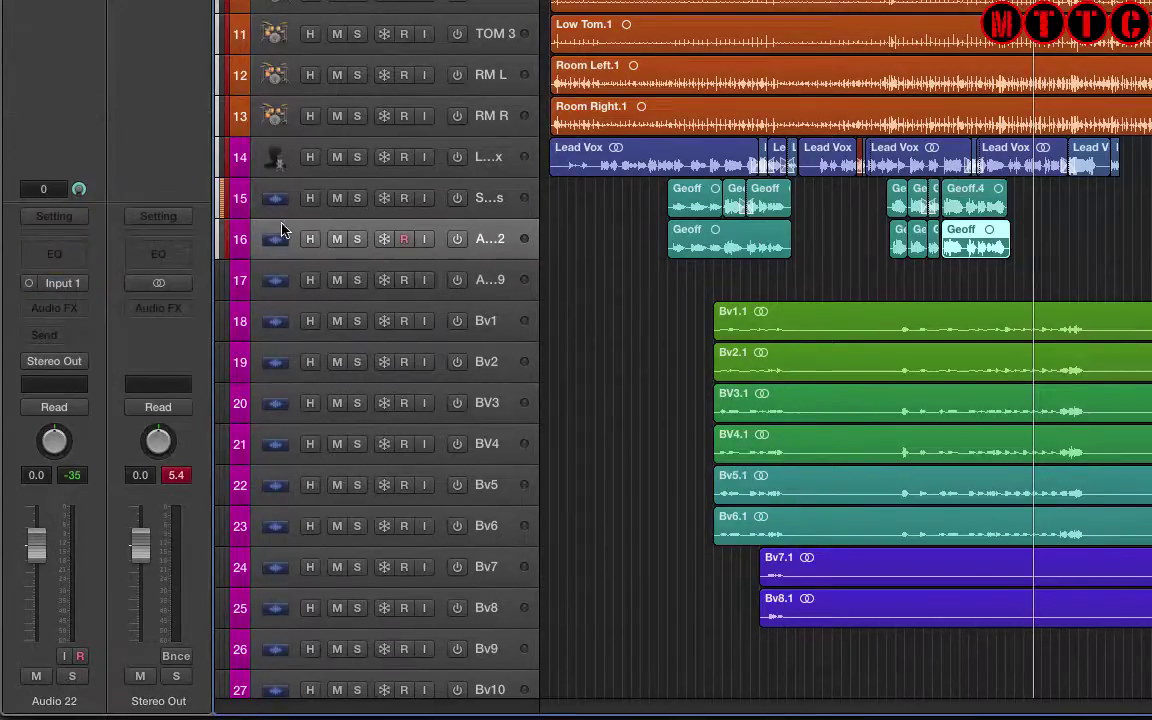
pyautogui.click(271, 196)
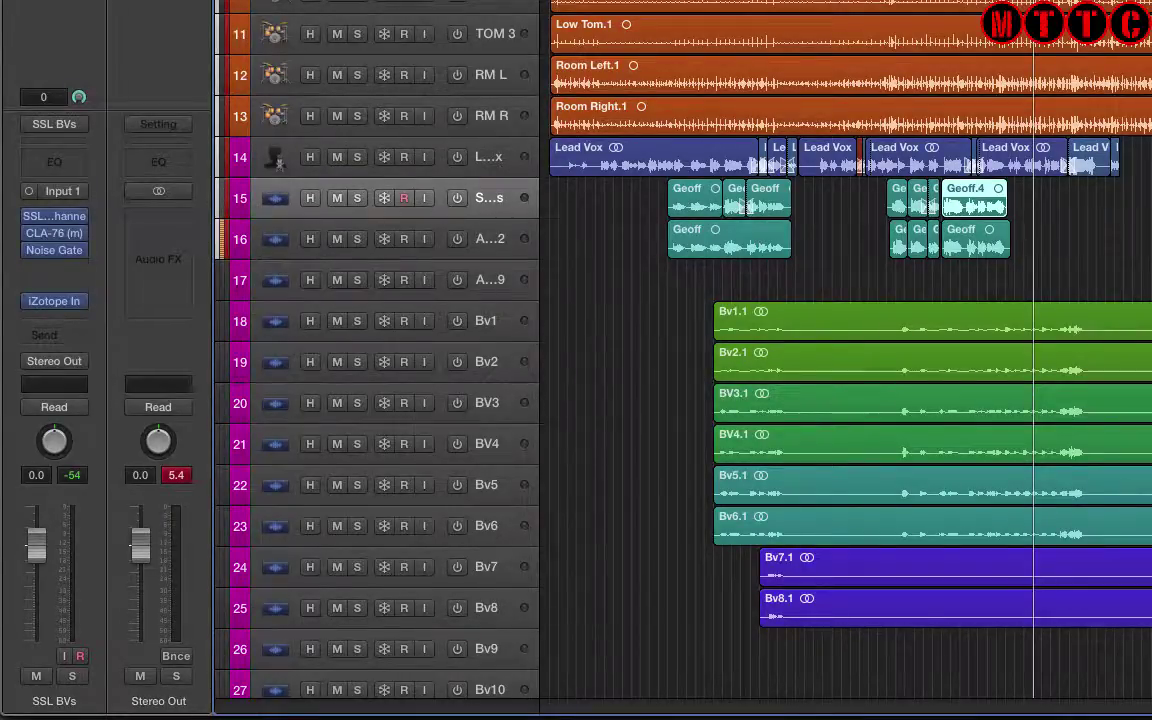
pyautogui.scroll(-10, 600, 360)
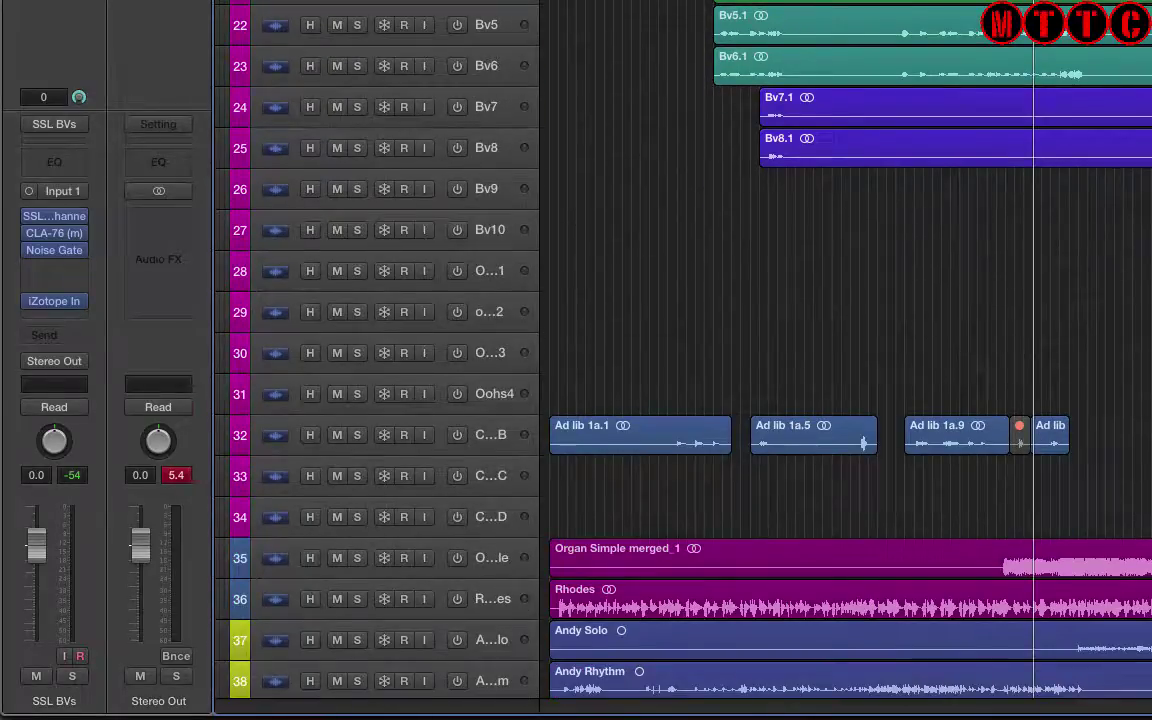
pyautogui.keyDown('shift'); pyautogui.click(280, 521); pyautogui.keyUp('shift')
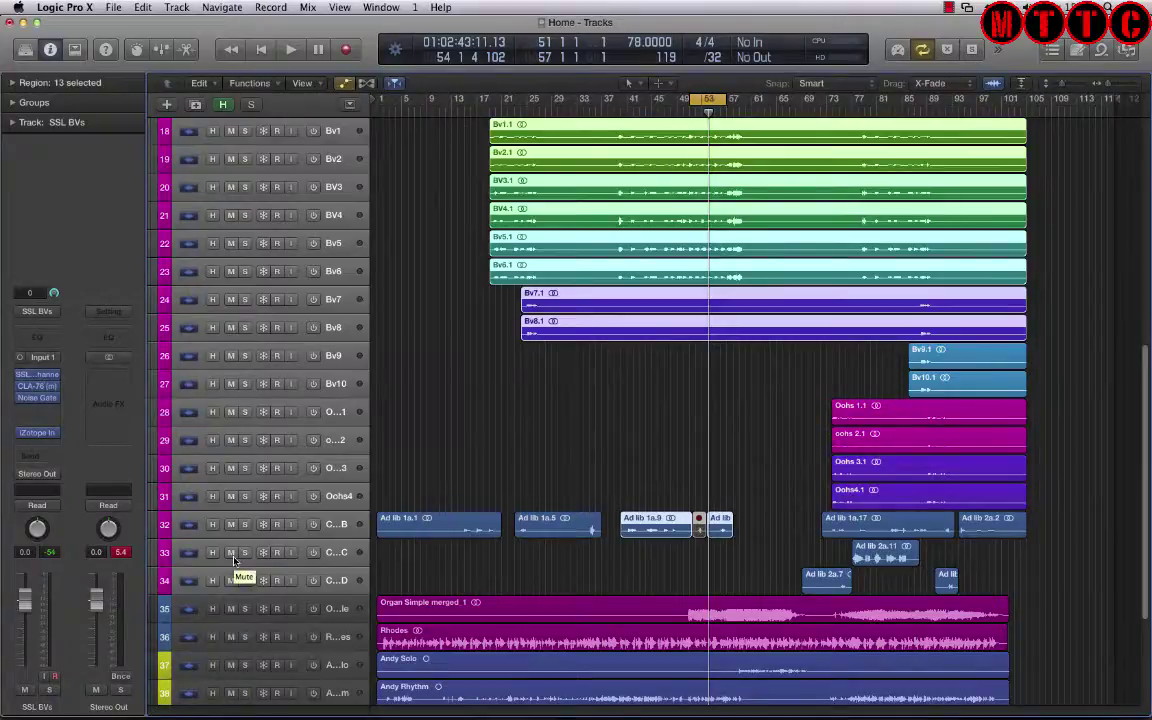
pyautogui.press('x')
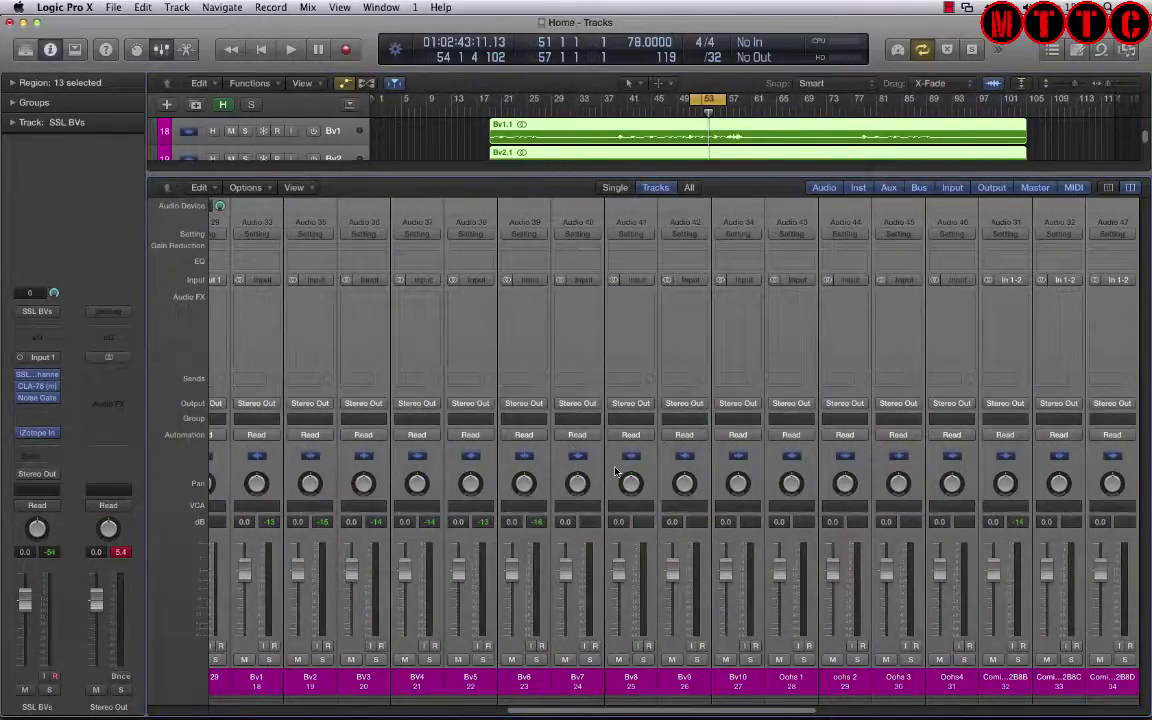
# Paste the SSL BVs channel strip setting onto all selected backing-vocal strips.
pyautogui.press('alt+super+v')
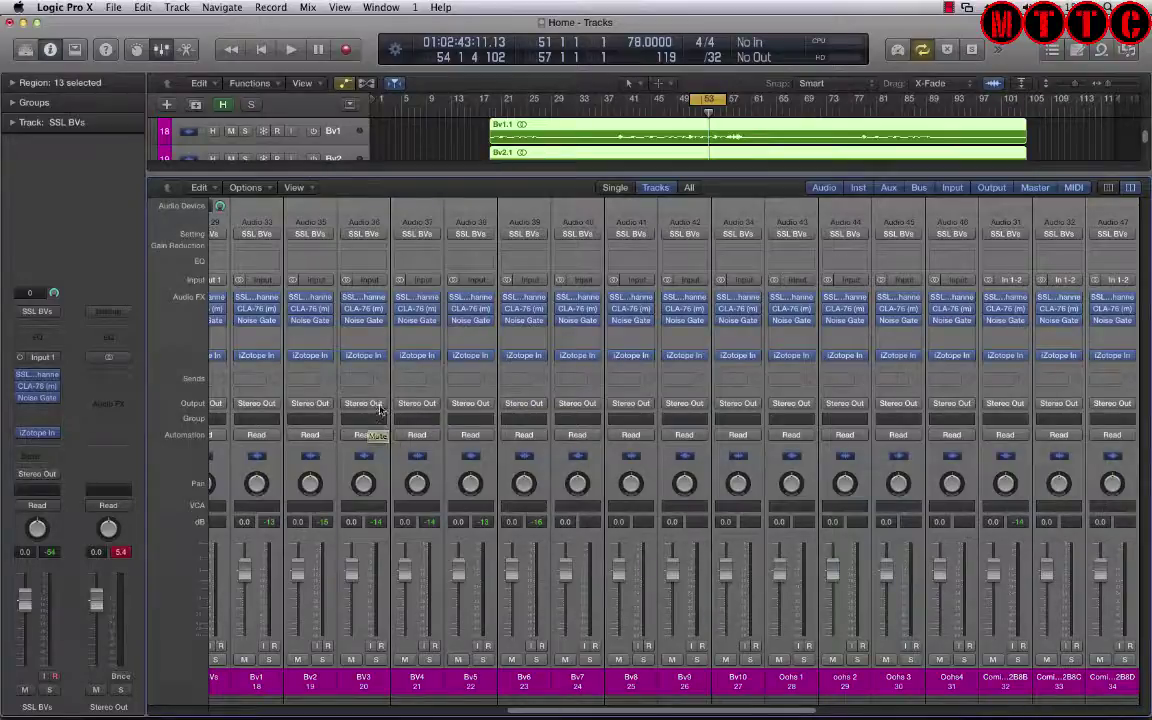
pyautogui.click(380, 406)
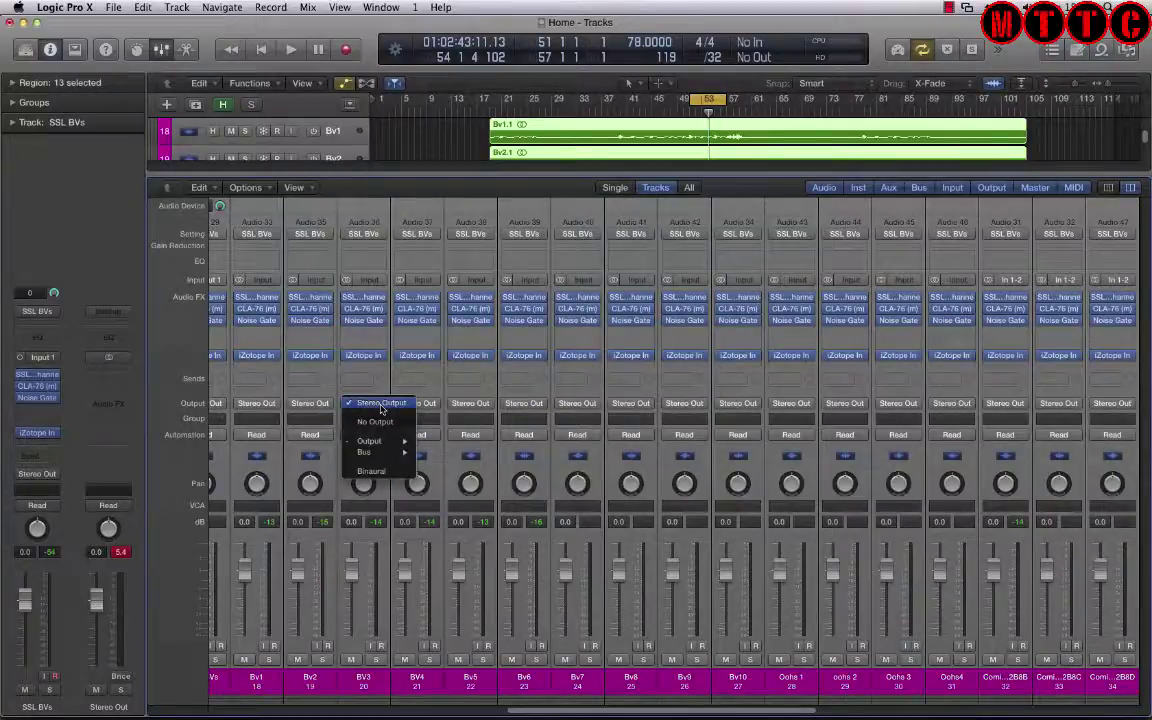
# Route all backing-vocal strips to Bus 2 and name the new aux channel 'BVs'.
pyautogui.moveTo(382, 453)
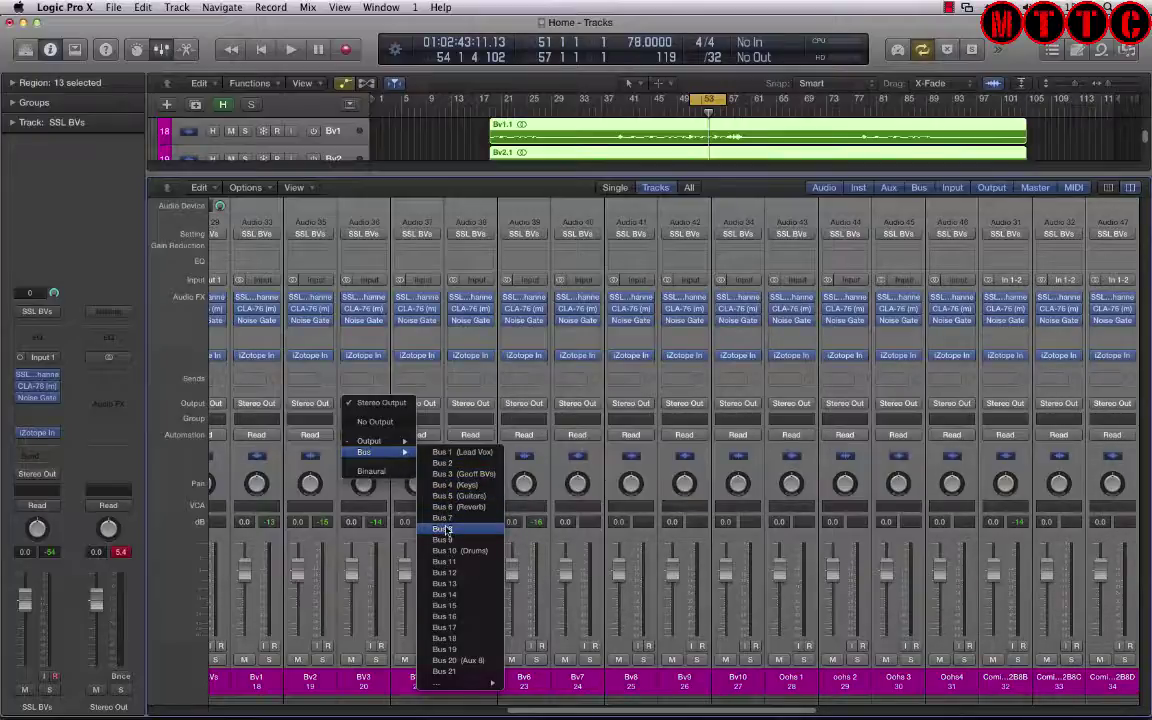
pyautogui.click(452, 465)
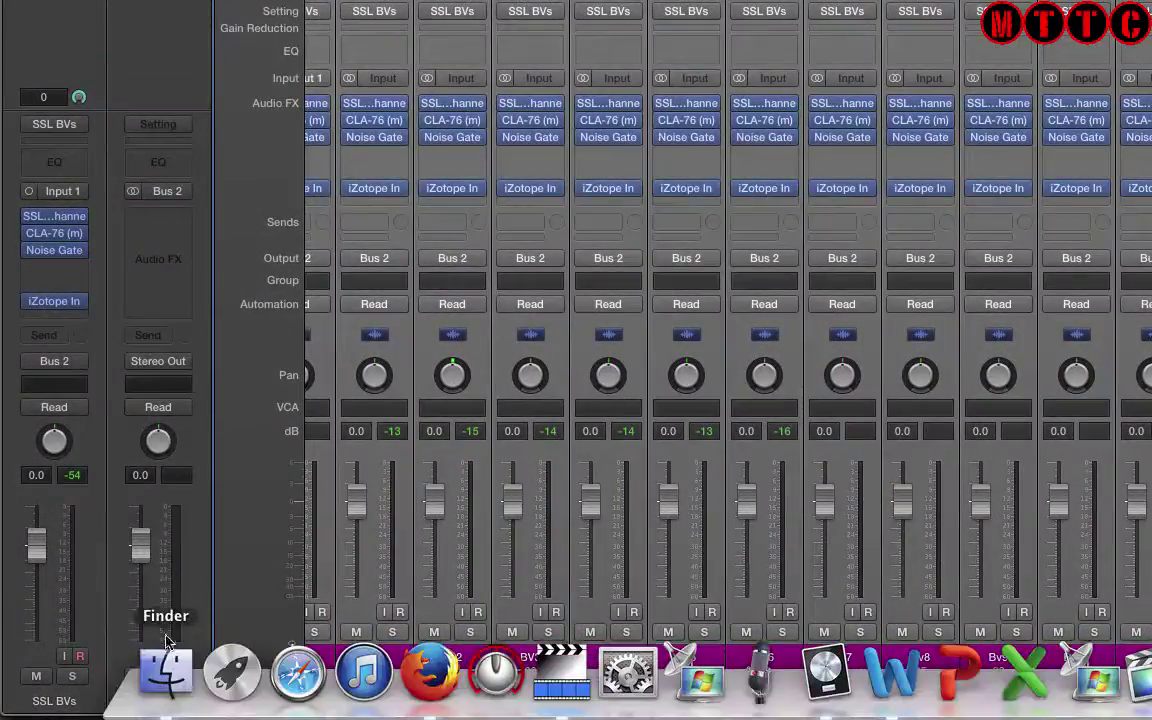
pyautogui.doubleClick(150, 701)
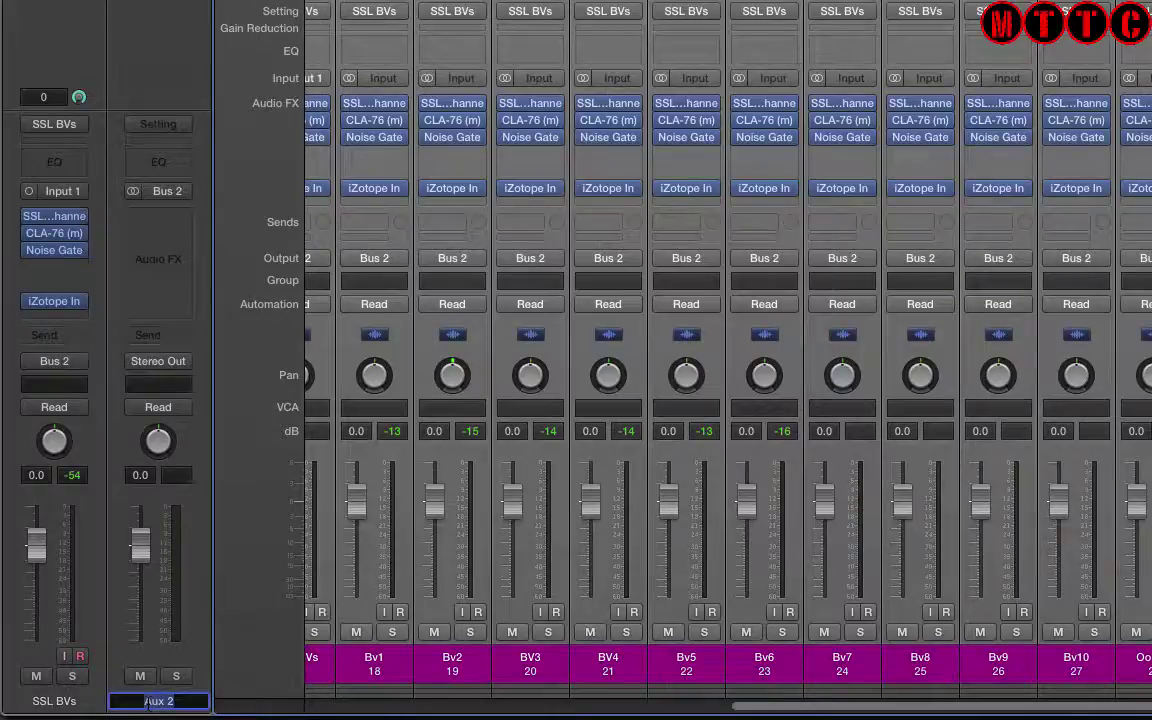
pyautogui.write('BVs')
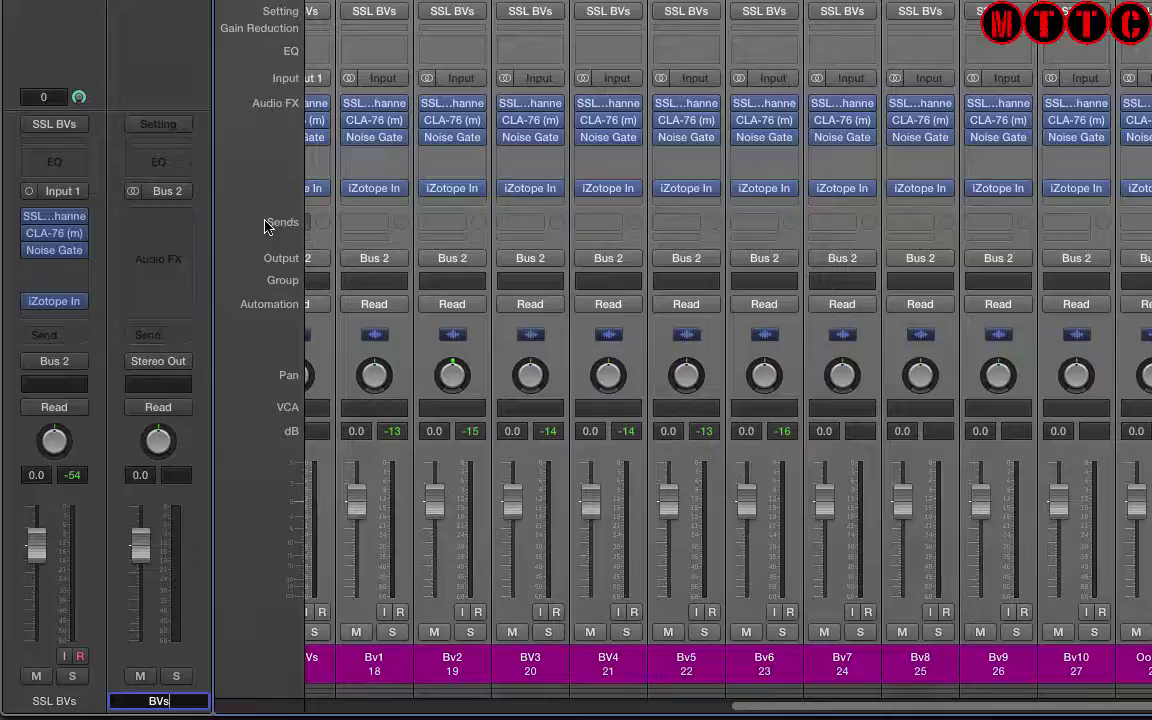
# Confirm the BVs aux name and load the Dr Duce Vox Bus user channel strip setting onto it.
pyautogui.press('Return')
pyautogui.click(183, 126)
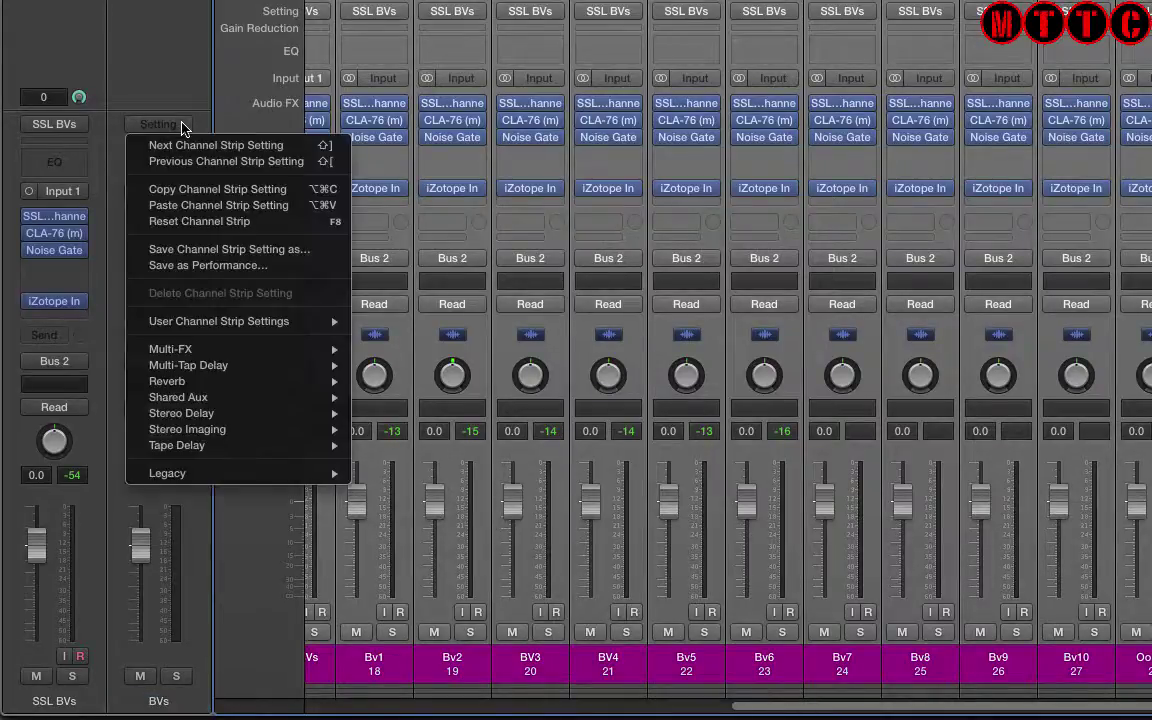
pyautogui.moveTo(232, 327)
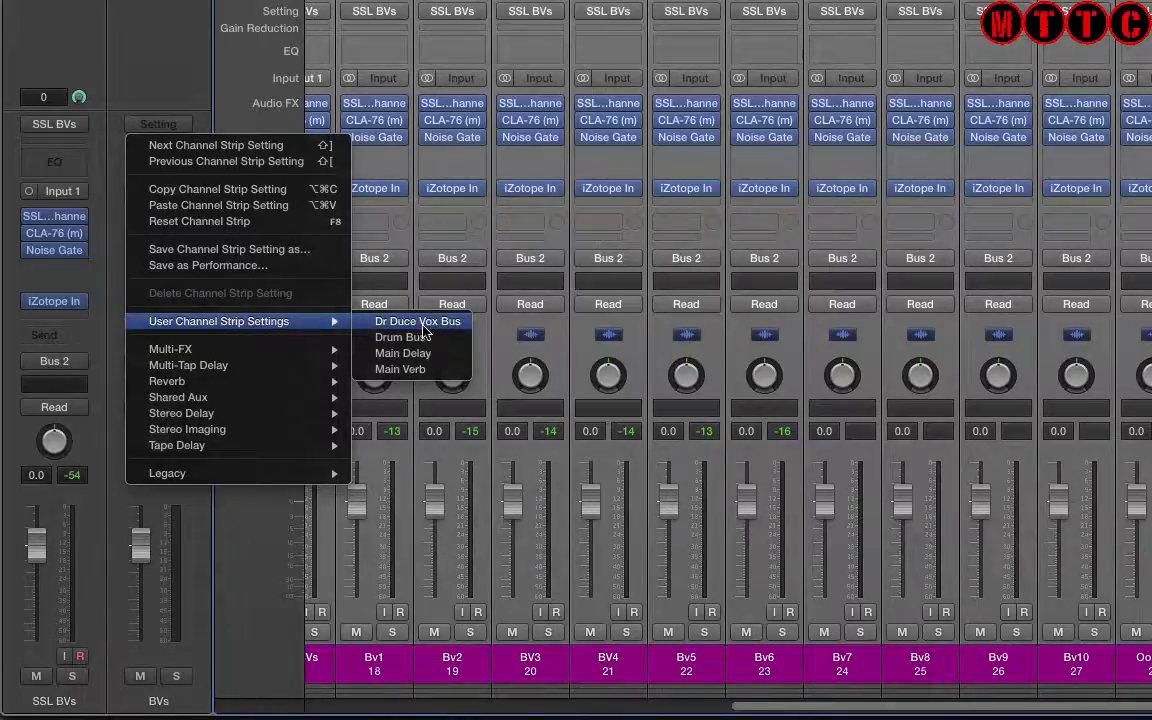
pyautogui.click(427, 335)
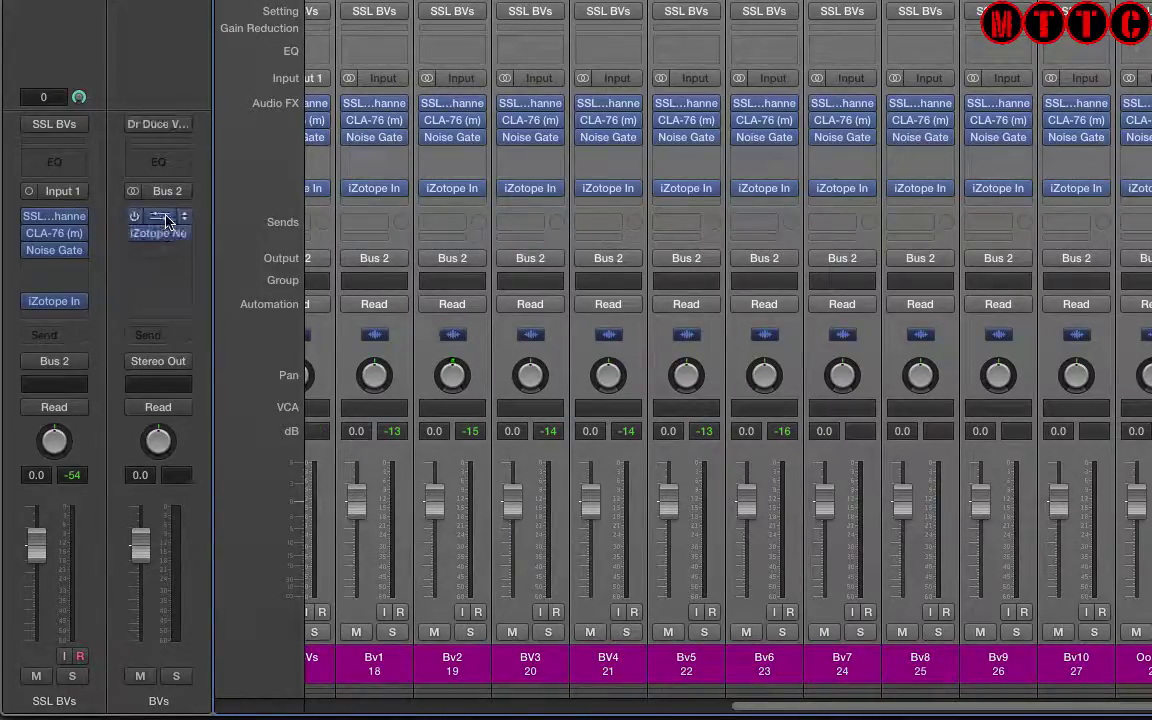
# Check the SSLComp and Nectar 2 plugins loaded on the BVs aux.
pyautogui.click(158, 216)
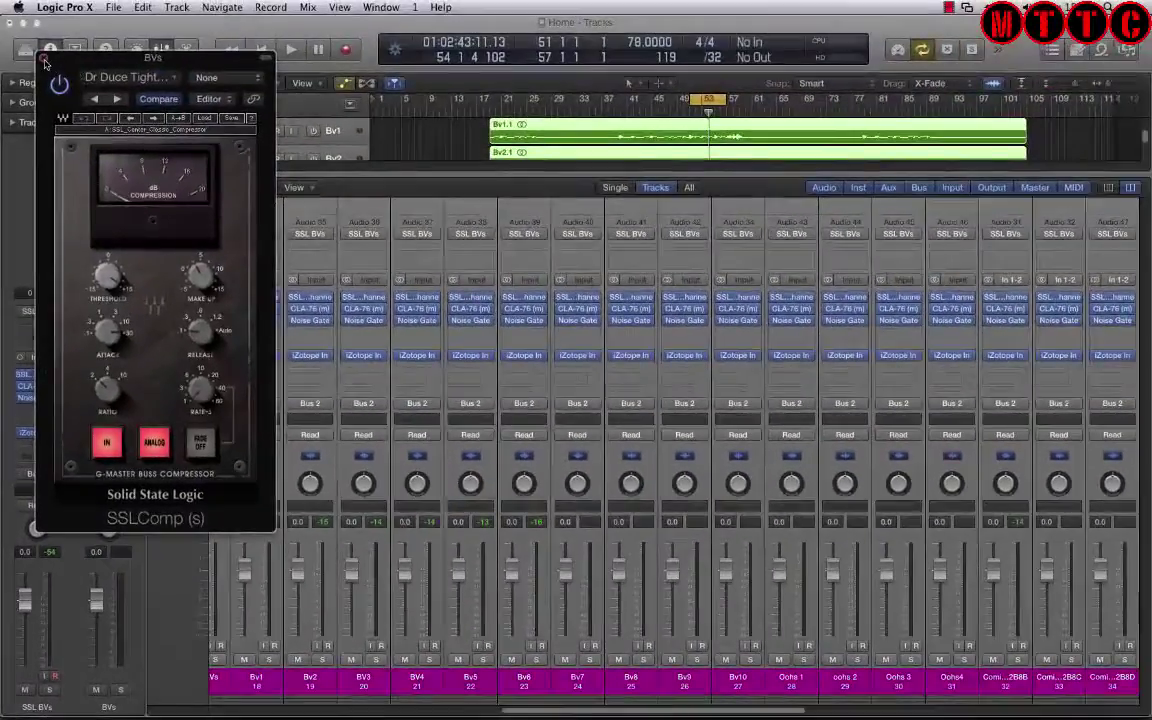
pyautogui.click(44, 33)
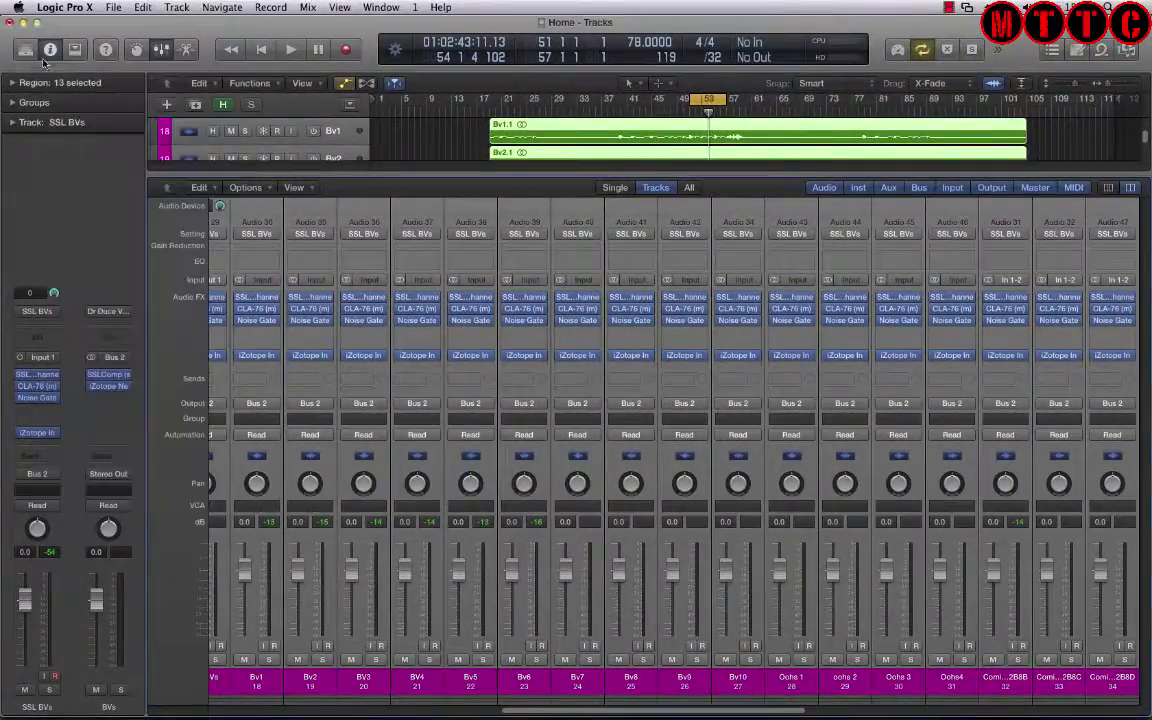
pyautogui.click(109, 389)
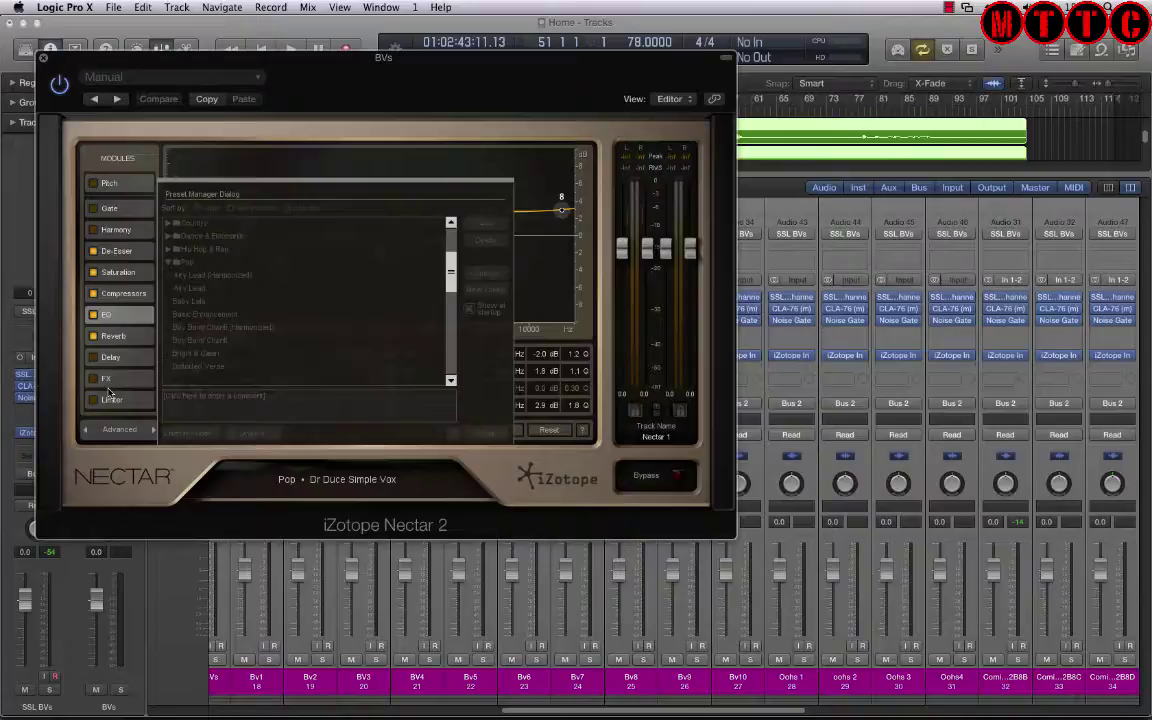
# Close the Nectar 2 plugin window to return to the mixer.
pyautogui.click(43, 60)
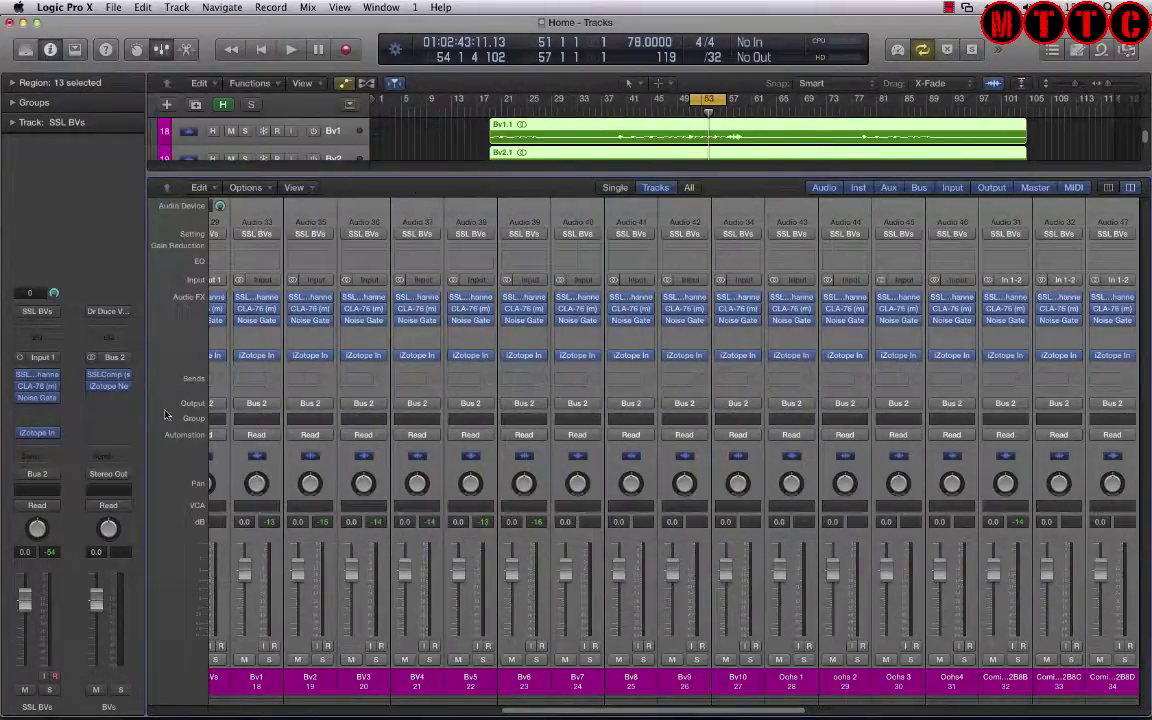